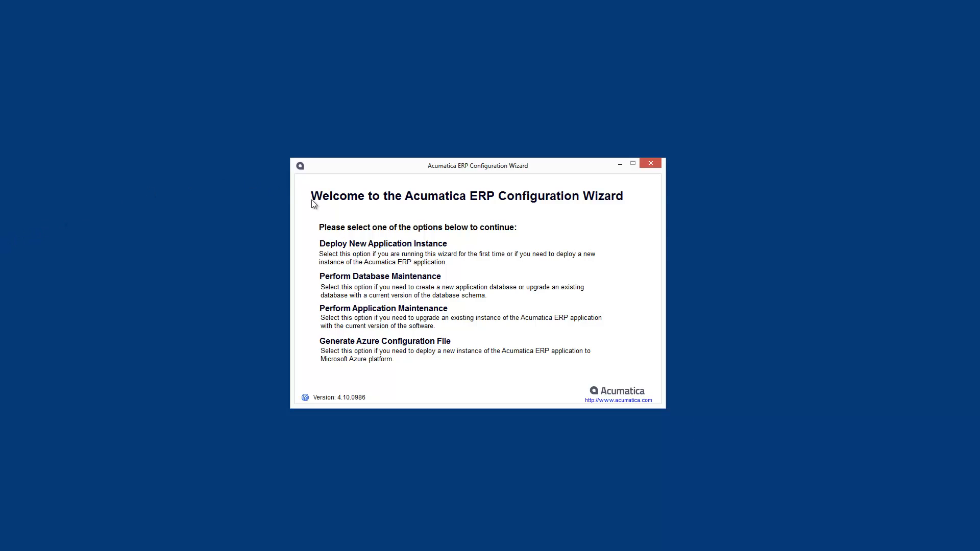
Start a new application instance deployment on the pasted SQL server name
{"action": "left_click", "coordinate": [360, 246]}
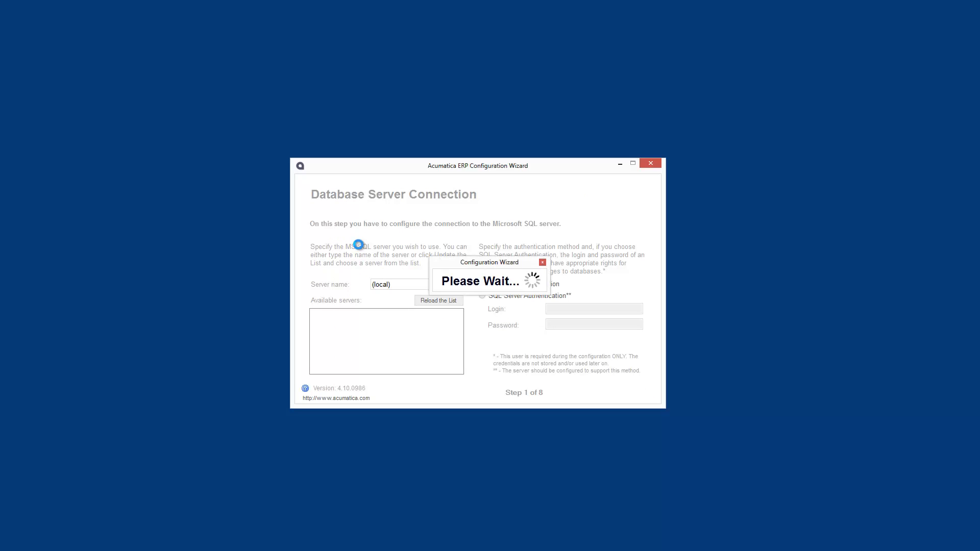
{"action": "double_click", "coordinate": [384, 284]}
{"action": "key", "text": "ctrl+v"}
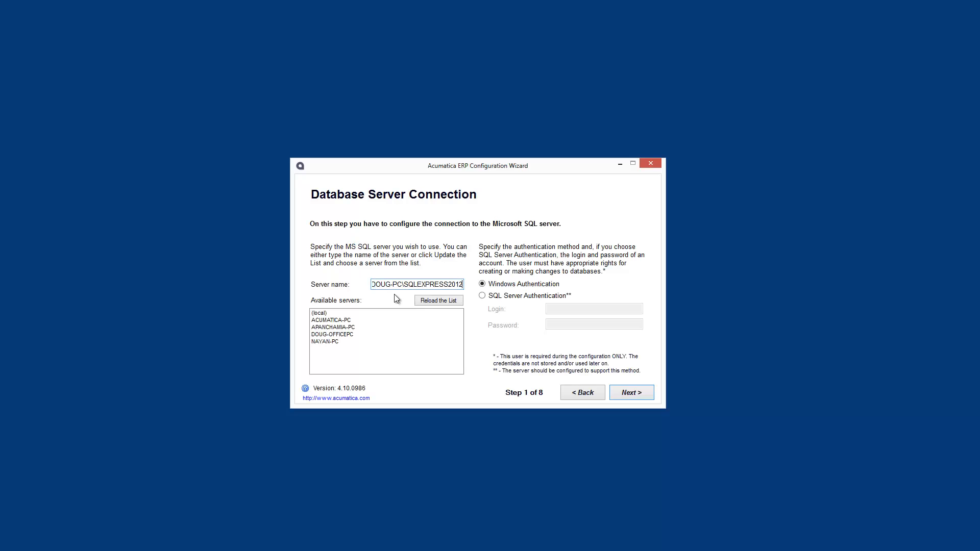
{"action": "left_click", "coordinate": [631, 392]}
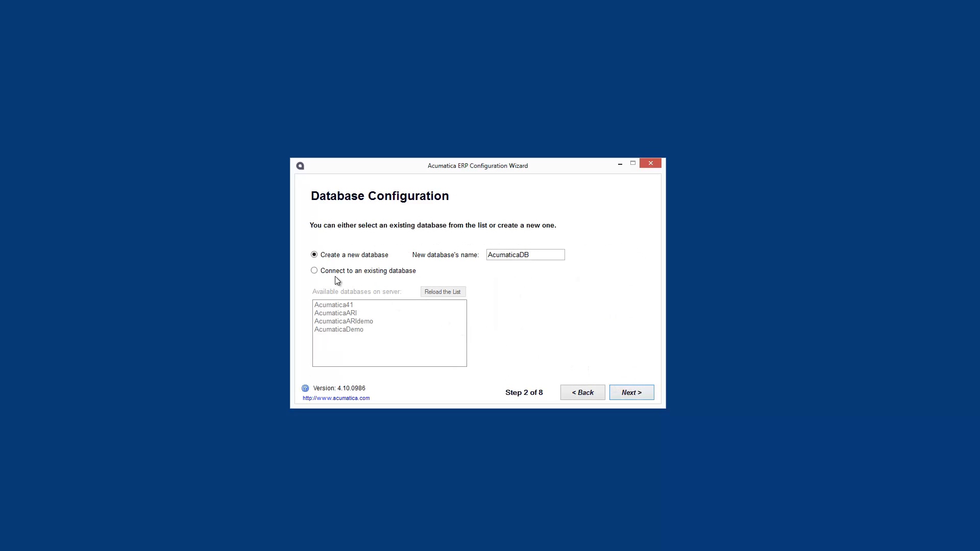
Connect to the existing AcumaticaDemo database and continue to Company Setup
{"action": "left_click", "coordinate": [314, 271]}
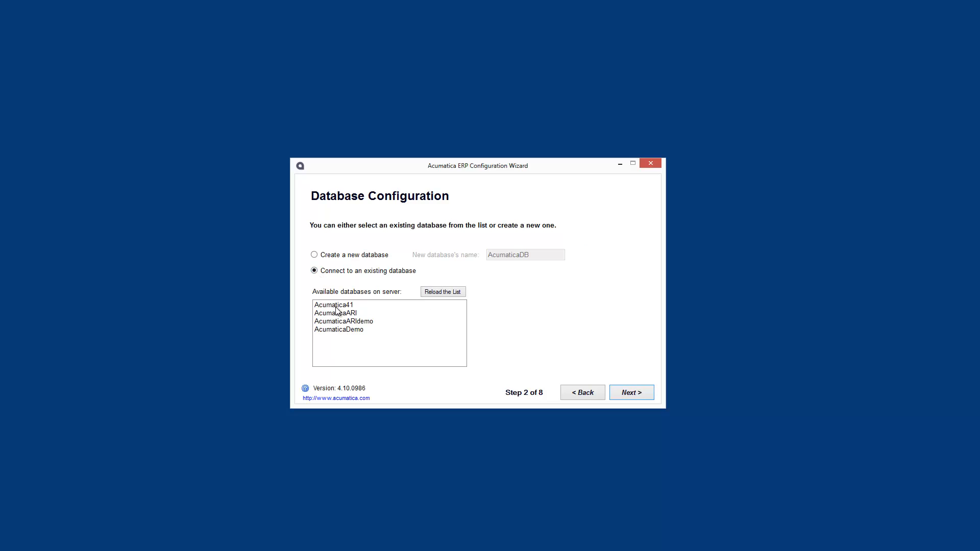
{"action": "left_click", "coordinate": [346, 329]}
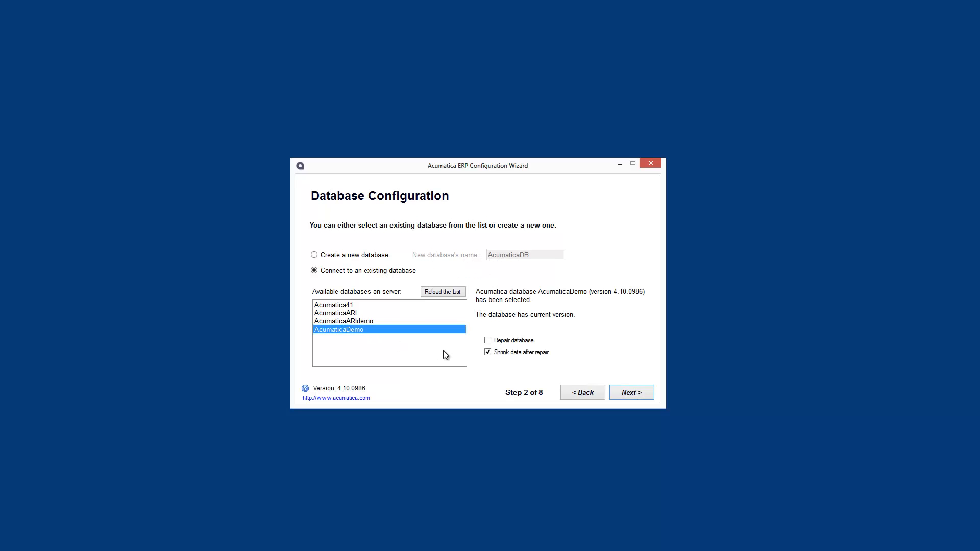
{"action": "left_click", "coordinate": [625, 392]}
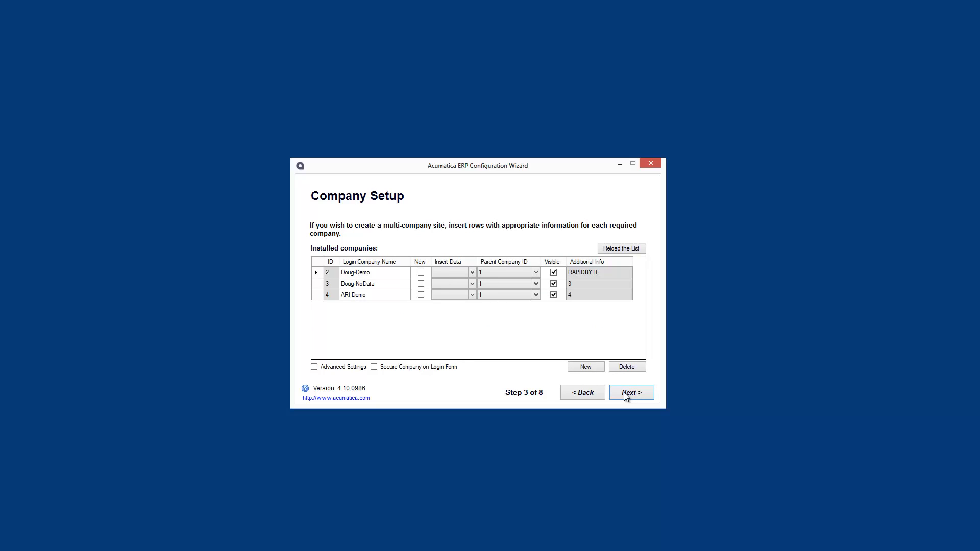
Accept company and login defaults, enable Create Portal, and name the instance aPortal
{"action": "left_click", "coordinate": [623, 393]}
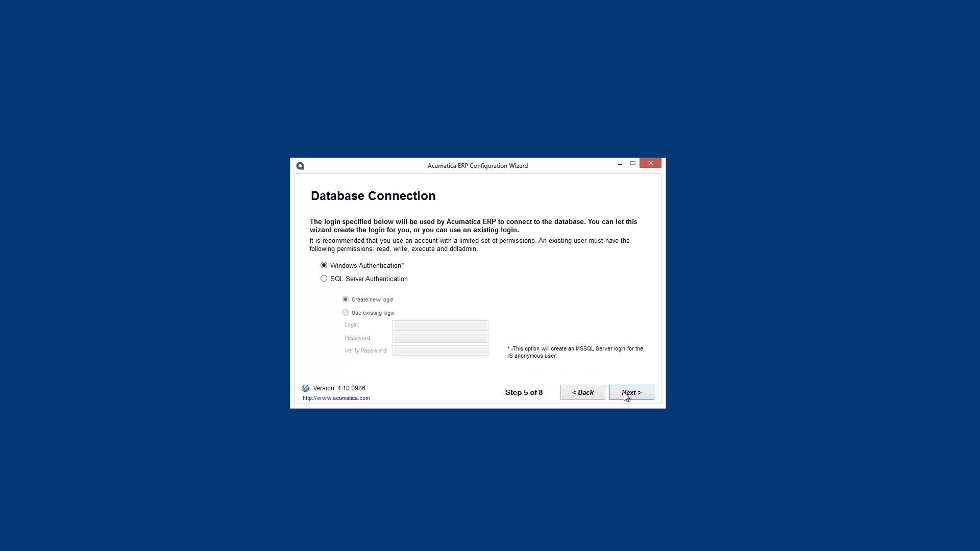
{"action": "left_click", "coordinate": [623, 393]}
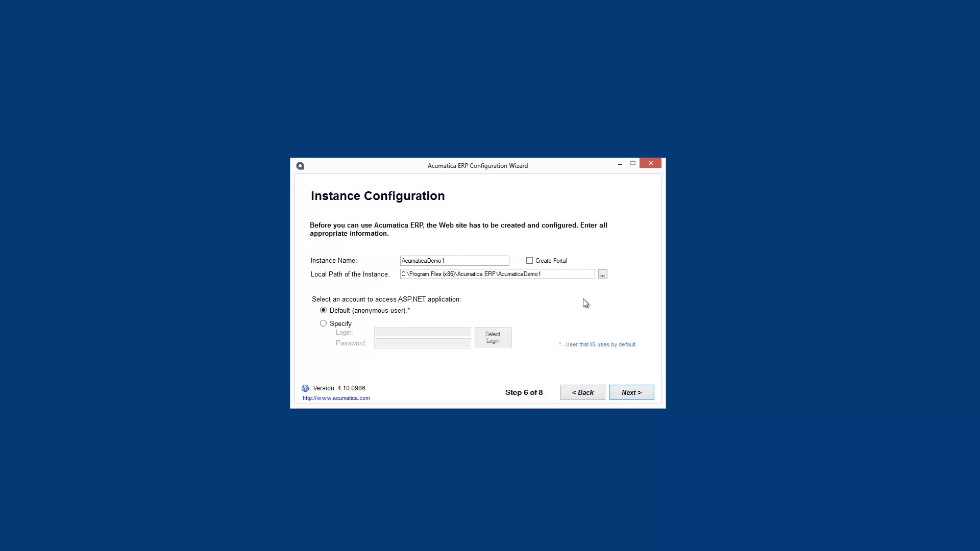
{"action": "left_click", "coordinate": [529, 261]}
{"action": "double_click", "coordinate": [456, 261]}
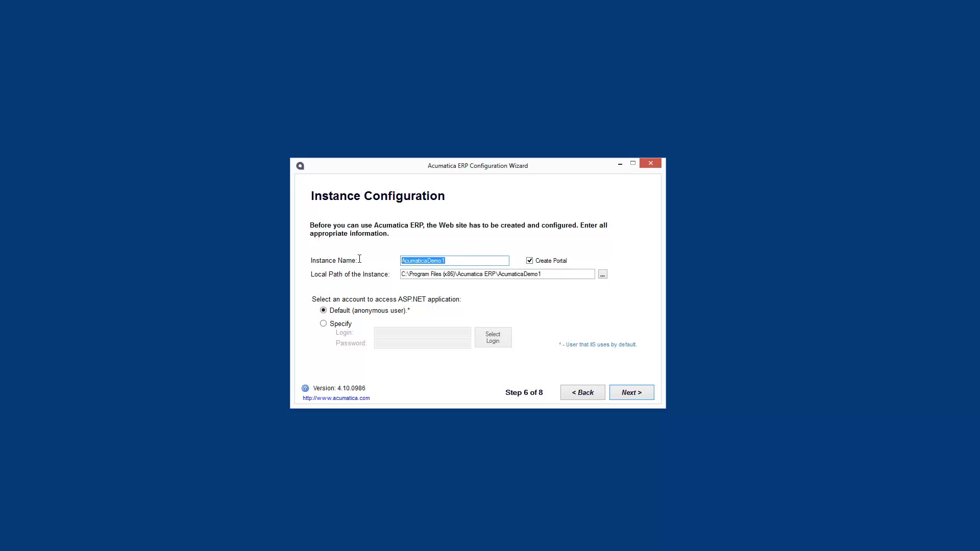
{"action": "type", "text": "aPortal"}
{"action": "left_click", "coordinate": [641, 396]}
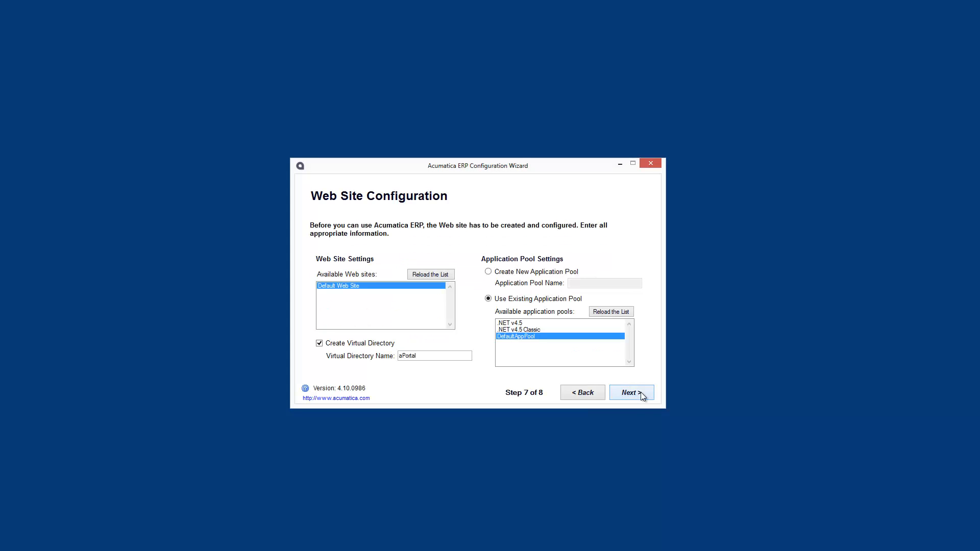
{"action": "left_click", "coordinate": [640, 393]}
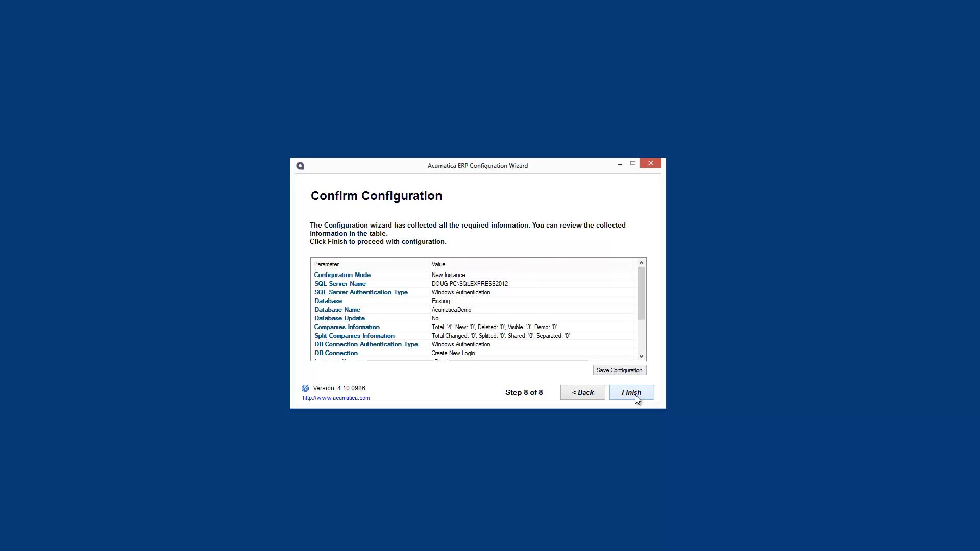
Finish the aPortal installation and dismiss the Installation complete message
{"action": "left_click", "coordinate": [632, 393]}
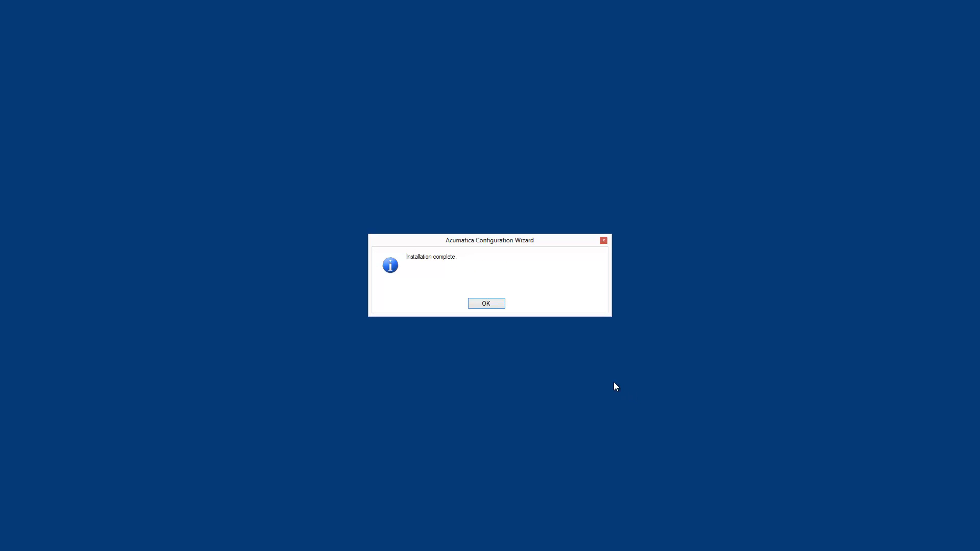
{"action": "left_click", "coordinate": [484, 302]}
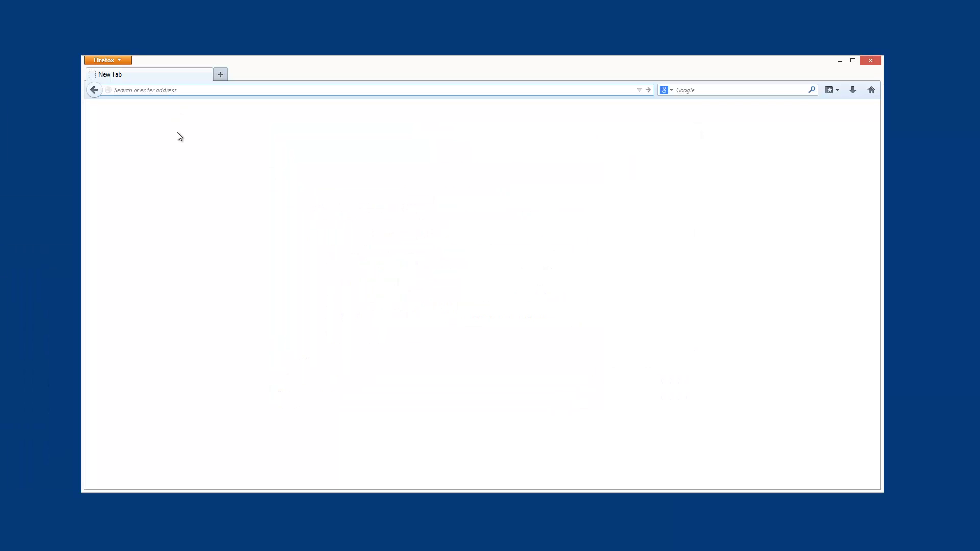
Load localhost/aportal in Firefox and sign in with the administrator username and password
{"action": "type", "text": "localhost/aportal"}
{"action": "key", "text": "Return"}
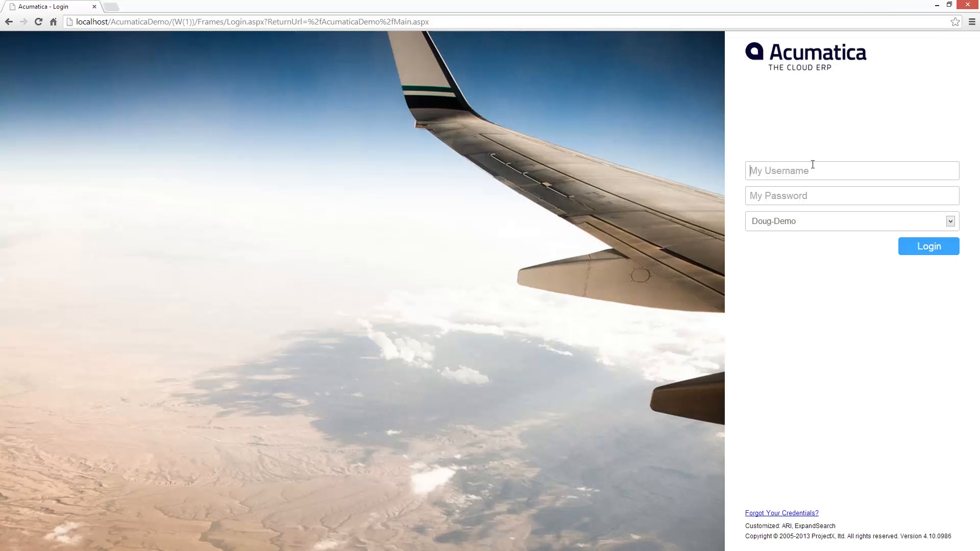
{"action": "type", "text": "admin"}
{"action": "key", "text": "Tab"}
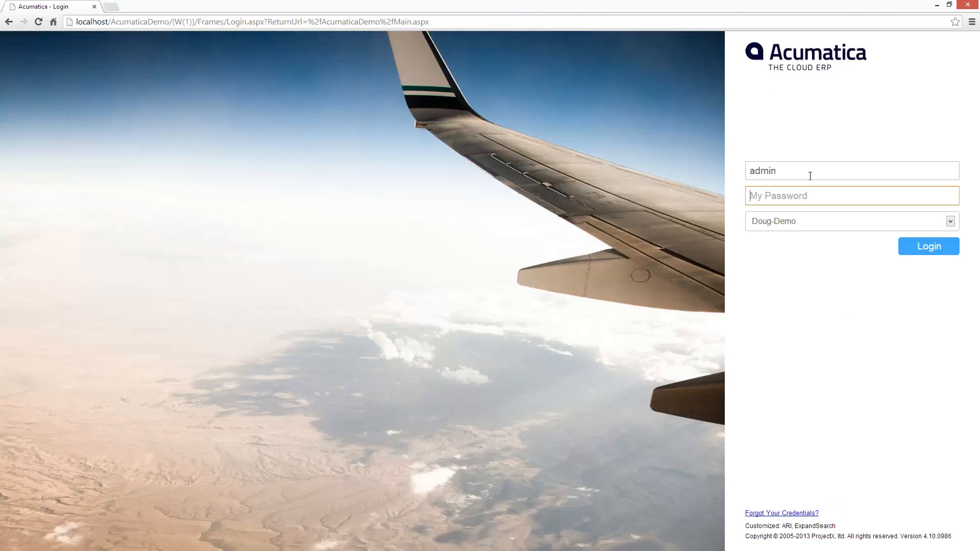
{"action": "type", "text": "123"}
{"action": "key", "text": "Return"}
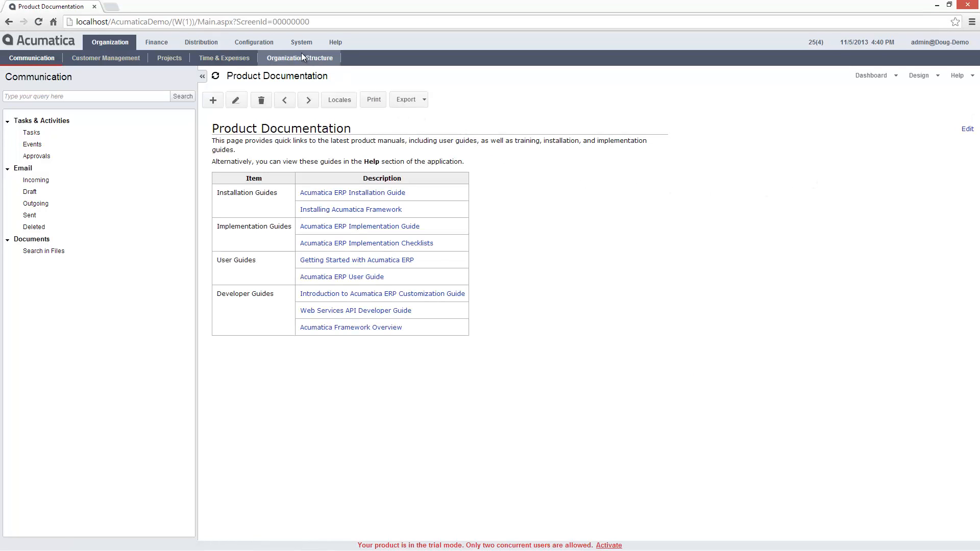
Open the User Roles form and load the Portal User role
{"action": "left_click", "coordinate": [227, 49]}
{"action": "left_click", "coordinate": [102, 58]}
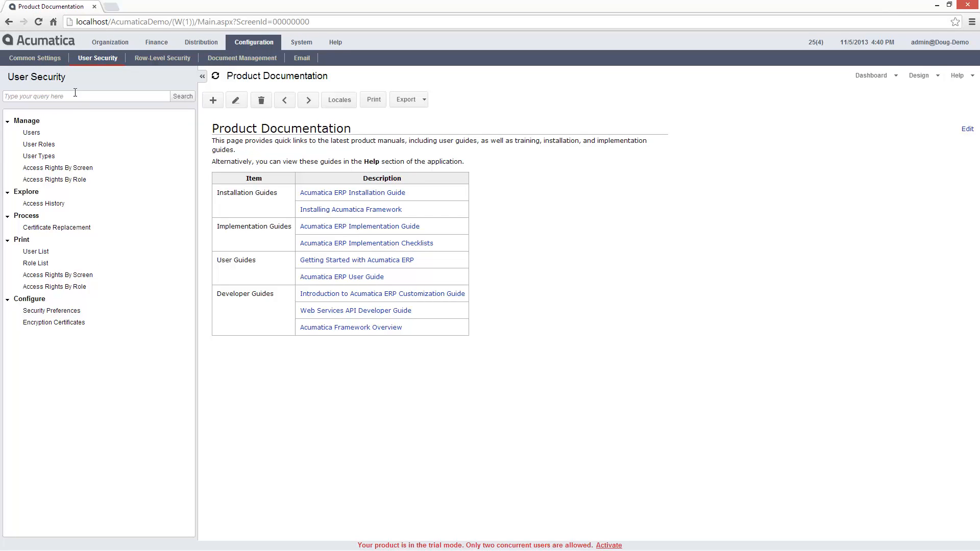
{"action": "left_click", "coordinate": [39, 145]}
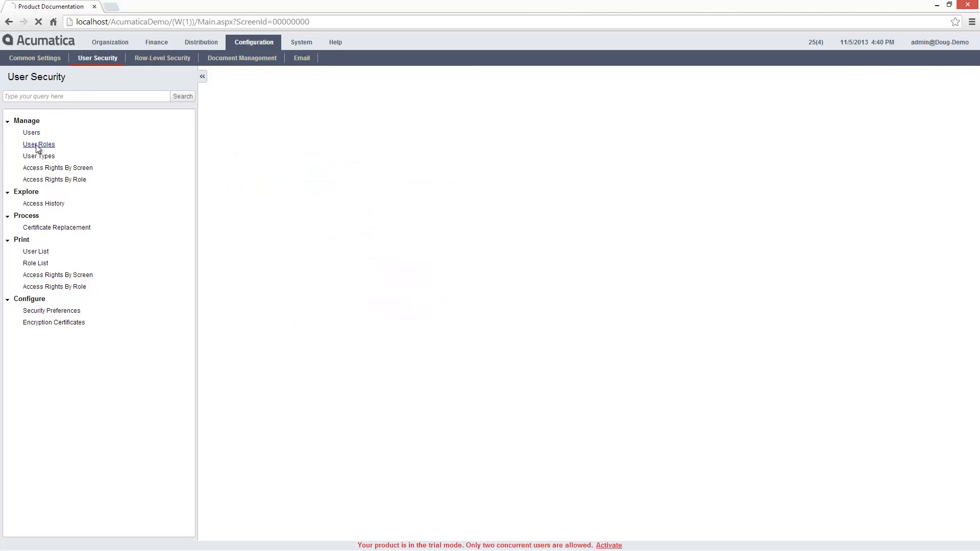
{"action": "left_click", "coordinate": [407, 116]}
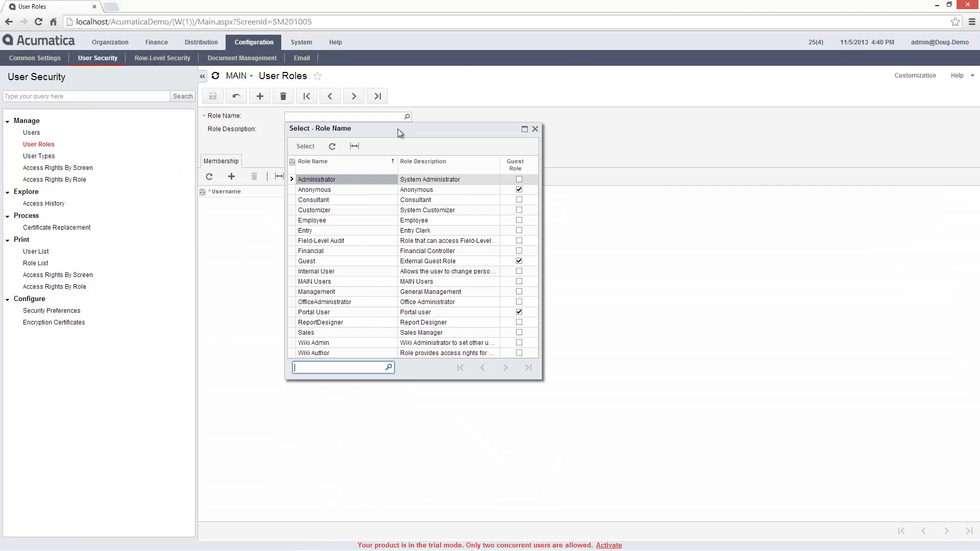
{"action": "double_click", "coordinate": [325, 313]}
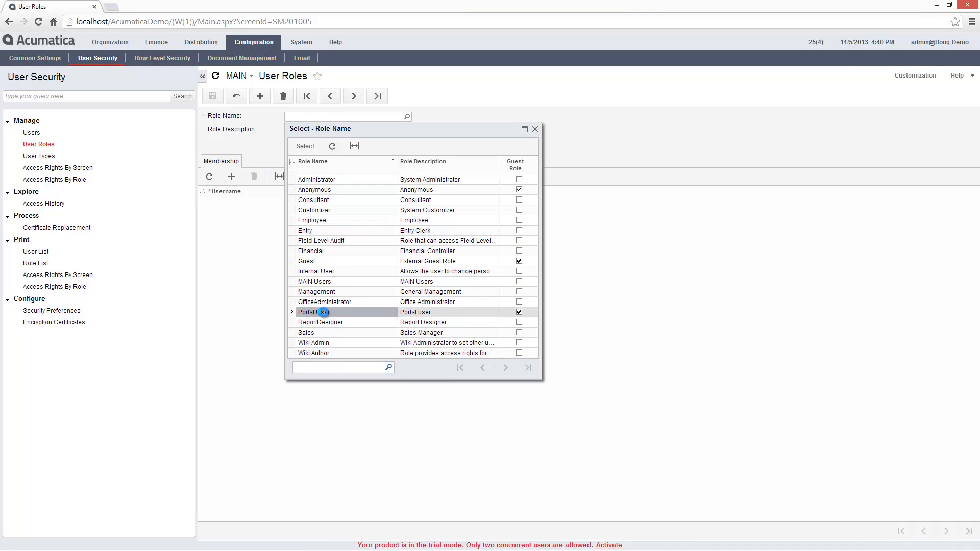
Make Anonymous, Guest and Portal User default roles for Unrestricted External User, then save
{"action": "left_click", "coordinate": [39, 157]}
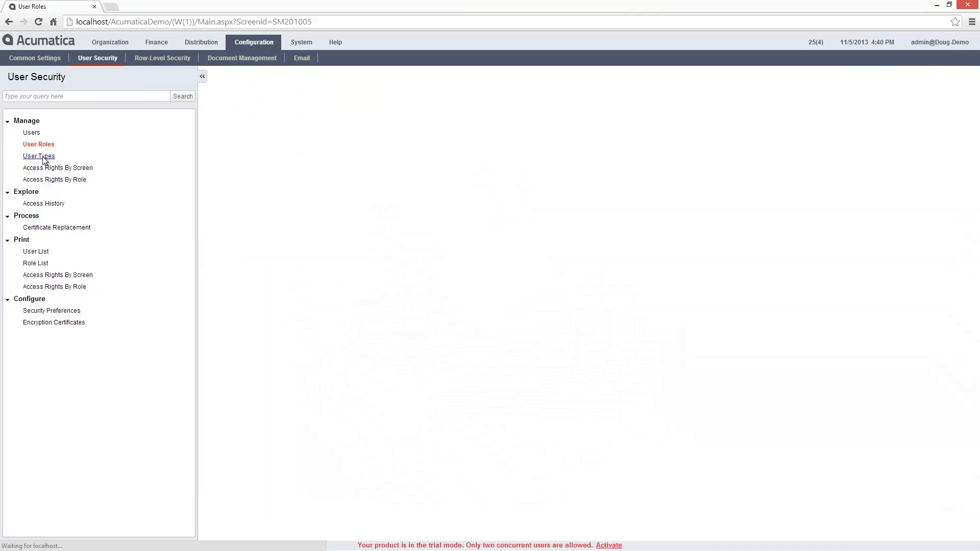
{"action": "left_click", "coordinate": [406, 116]}
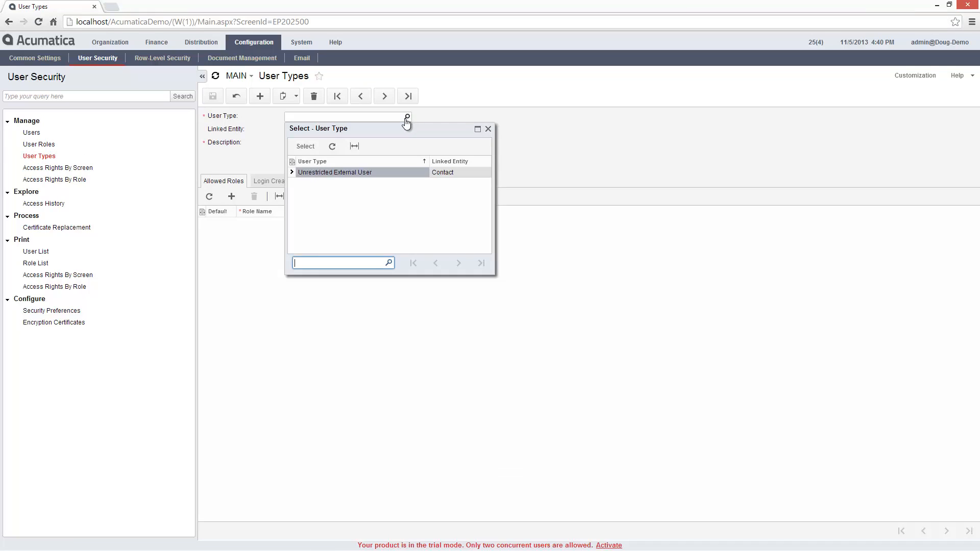
{"action": "double_click", "coordinate": [352, 173]}
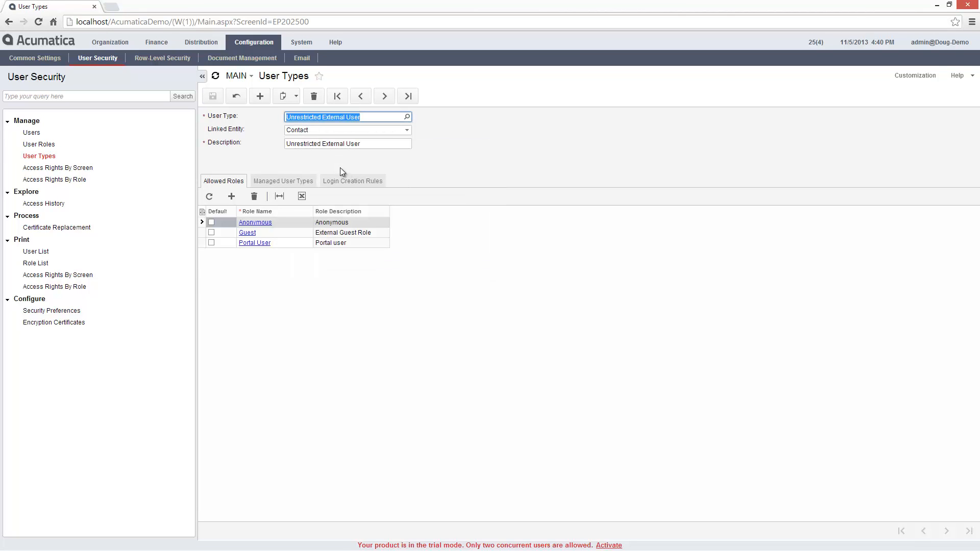
{"action": "left_click", "coordinate": [210, 223]}
{"action": "left_click", "coordinate": [210, 232]}
{"action": "left_click", "coordinate": [211, 242]}
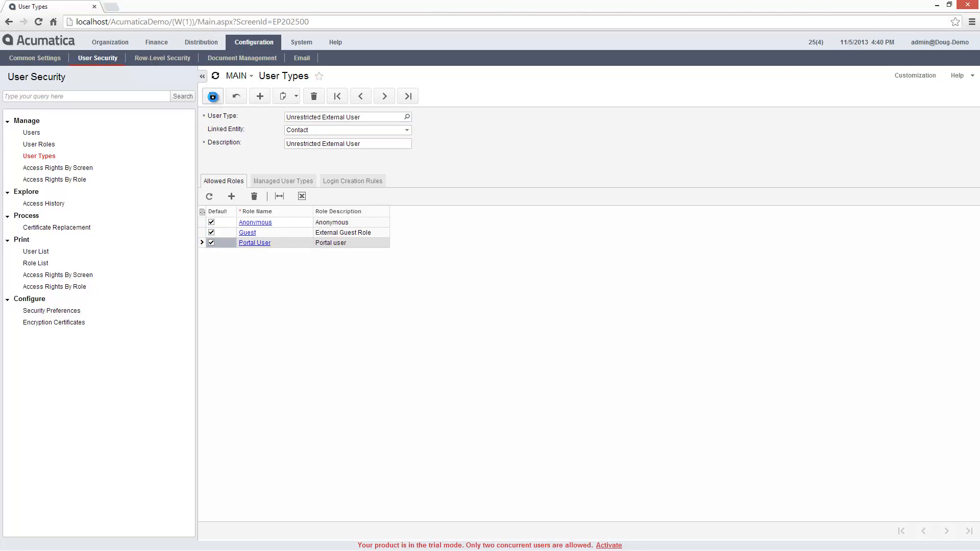
{"action": "left_click", "coordinate": [213, 96]}
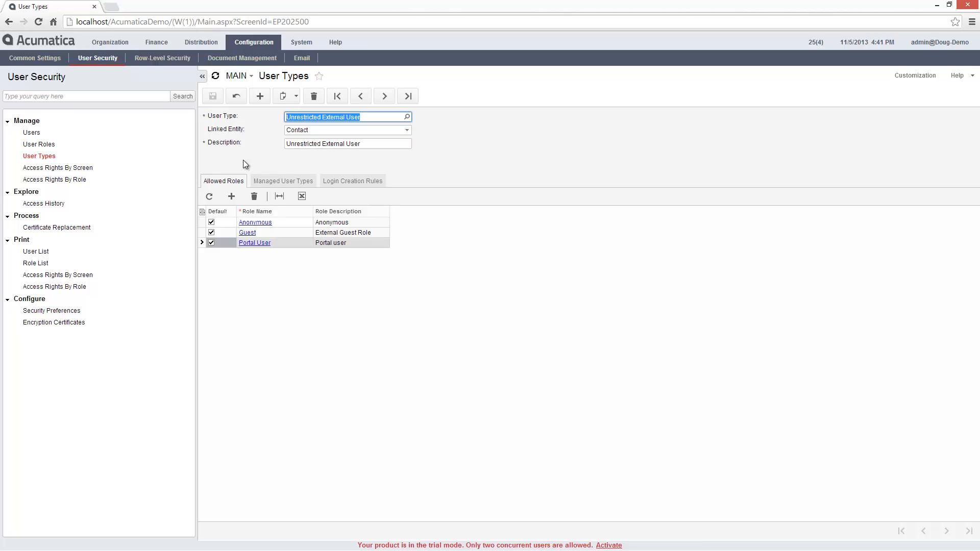
{"action": "left_click", "coordinate": [301, 42]}
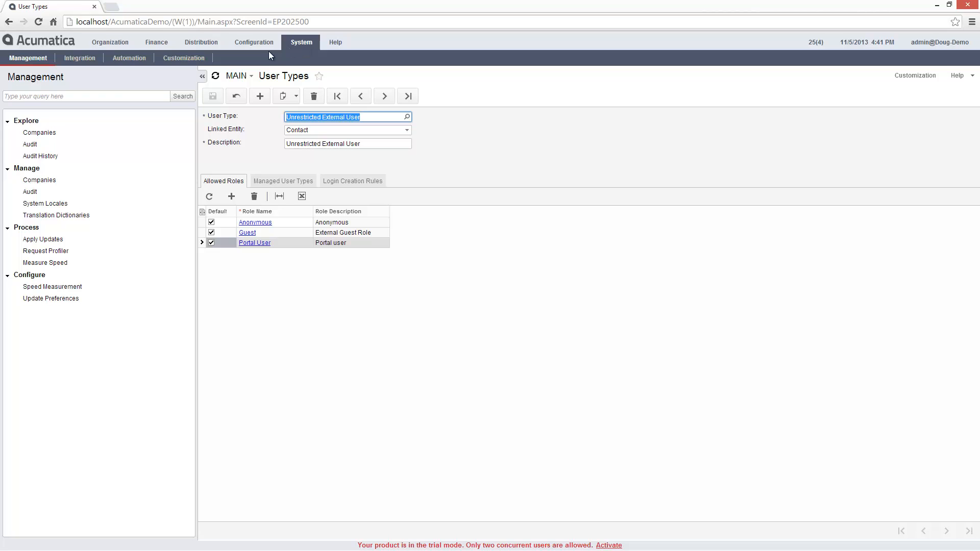
Open the Portal Map and expand the Finance, Support, My Account and Documentation branches
{"action": "left_click", "coordinate": [185, 58]}
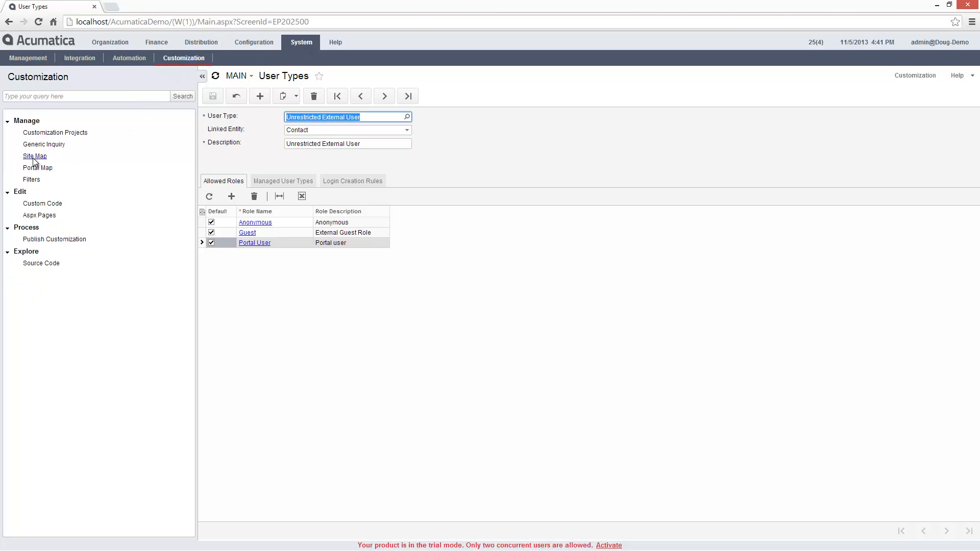
{"action": "left_click", "coordinate": [40, 168]}
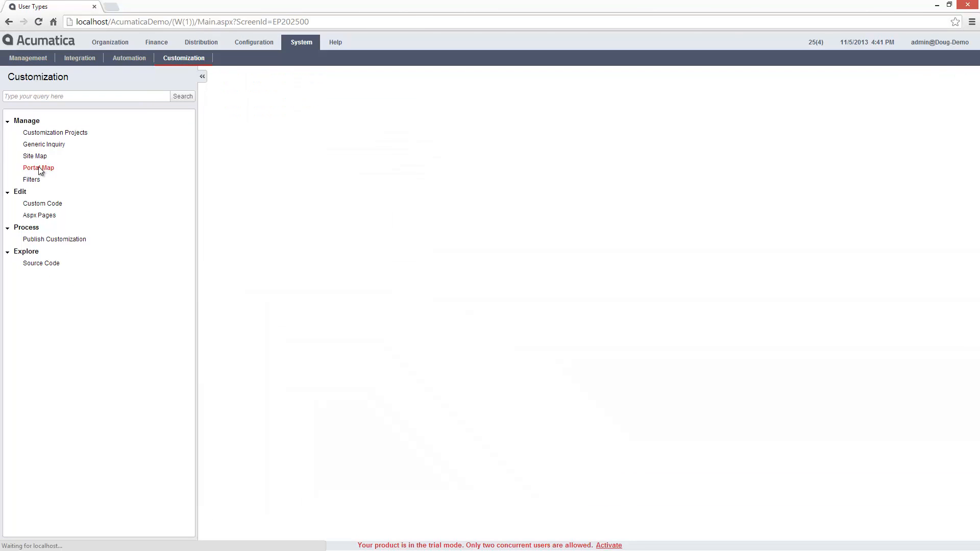
{"action": "left_click", "coordinate": [212, 144]}
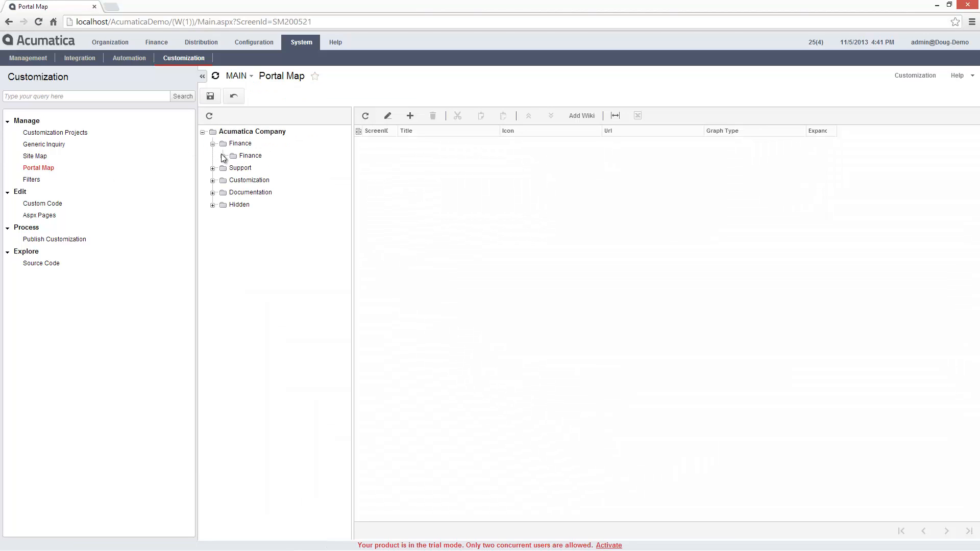
{"action": "left_click", "coordinate": [223, 156]}
{"action": "left_click", "coordinate": [233, 168]}
{"action": "left_click", "coordinate": [244, 181]}
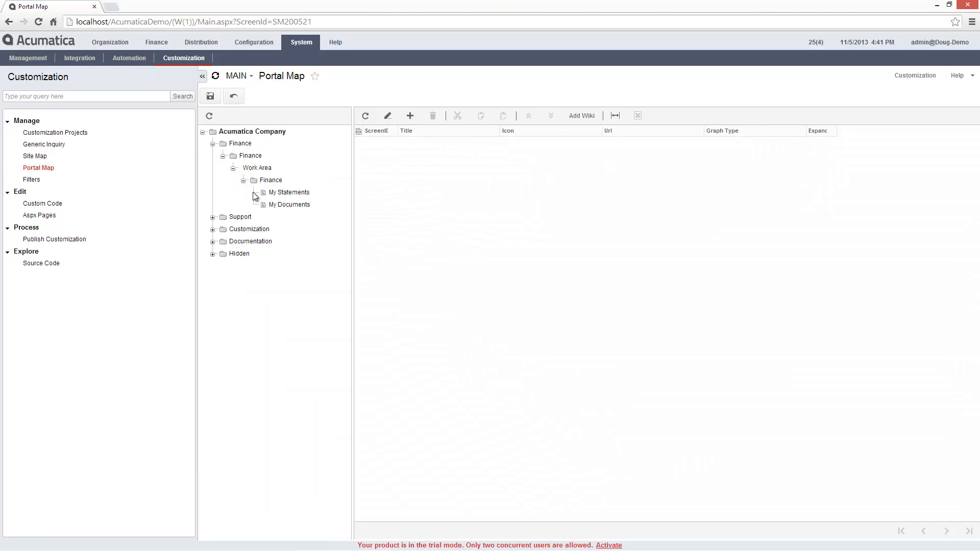
{"action": "left_click", "coordinate": [213, 217]}
{"action": "left_click", "coordinate": [223, 230]}
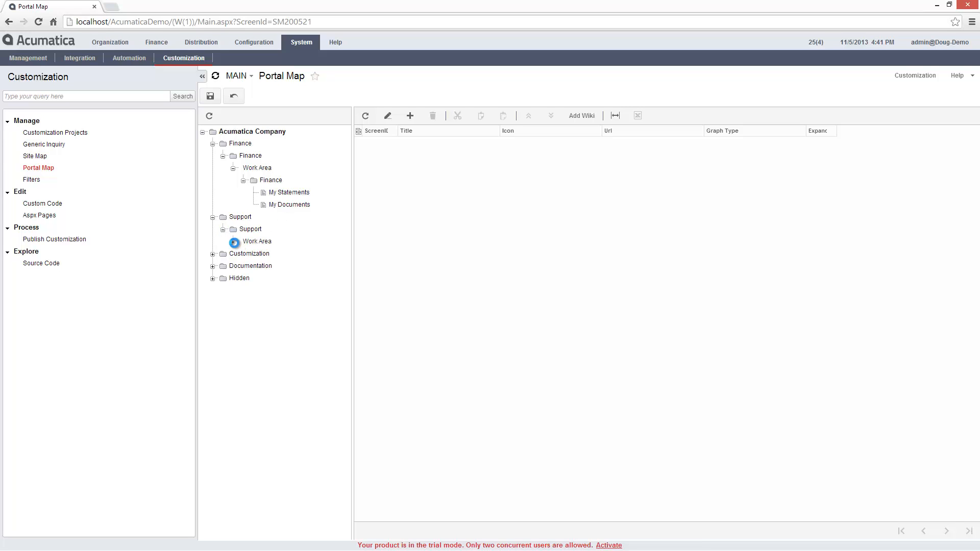
{"action": "left_click", "coordinate": [233, 242]}
{"action": "left_click", "coordinate": [243, 253]}
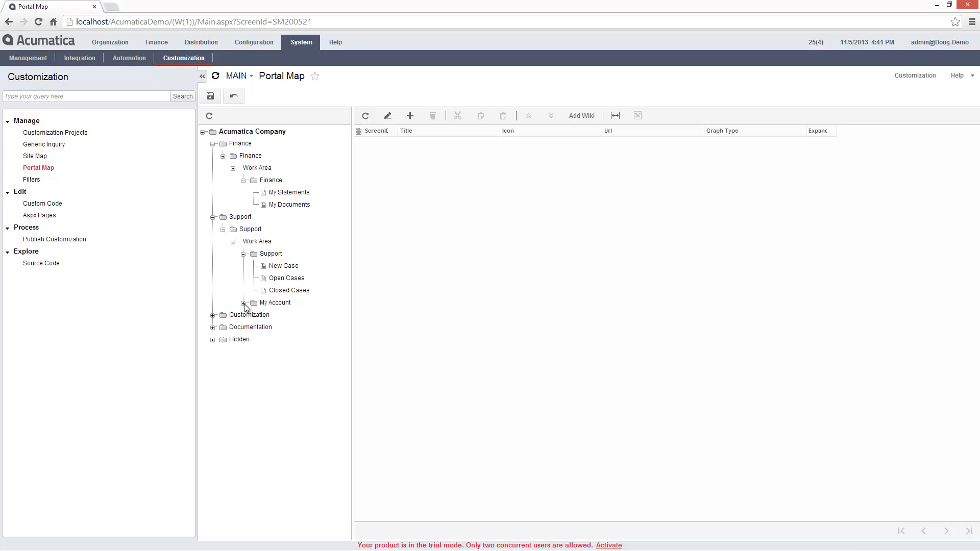
{"action": "left_click", "coordinate": [244, 303]}
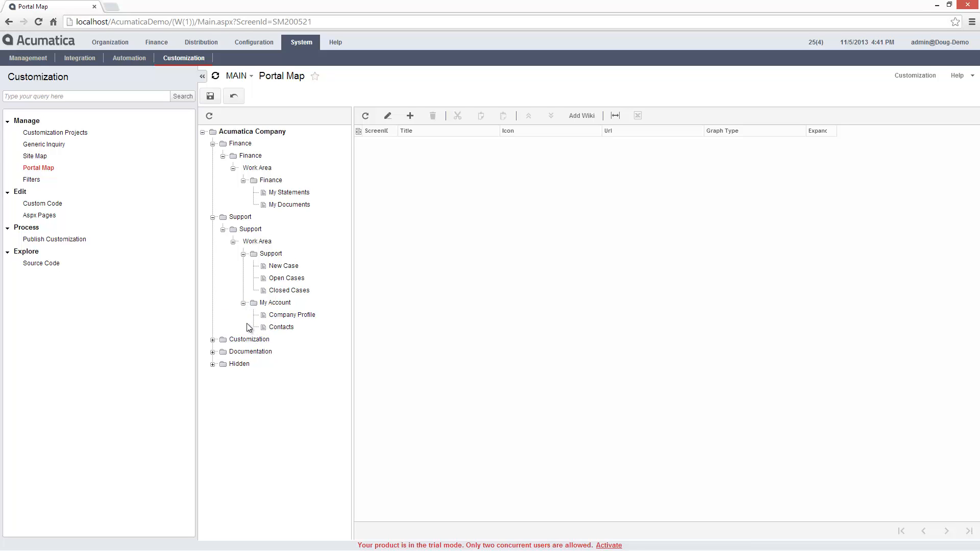
{"action": "left_click", "coordinate": [244, 352]}
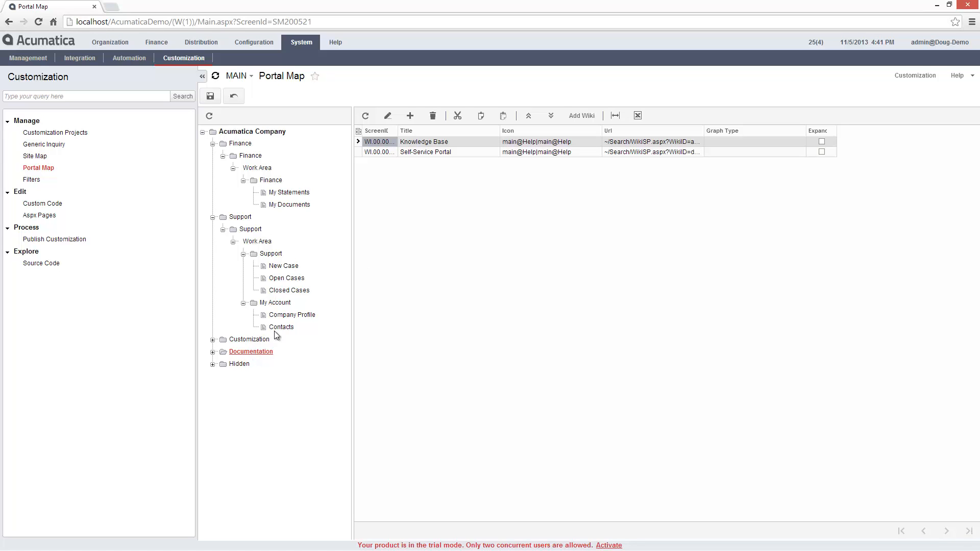
Add the HelpRoot_GetStart wiki to Documentation and widen the ScreenID column
{"action": "left_click", "coordinate": [580, 116]}
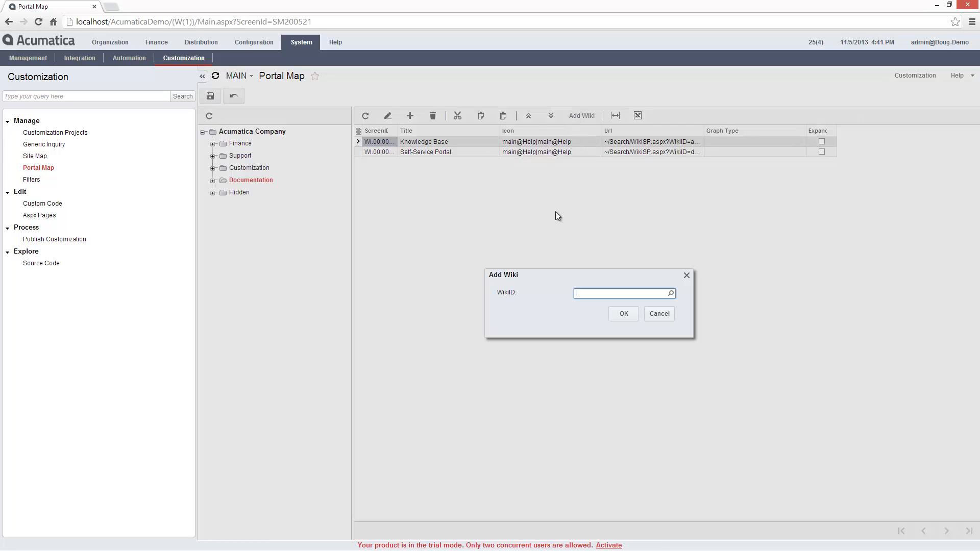
{"action": "left_click", "coordinate": [671, 294]}
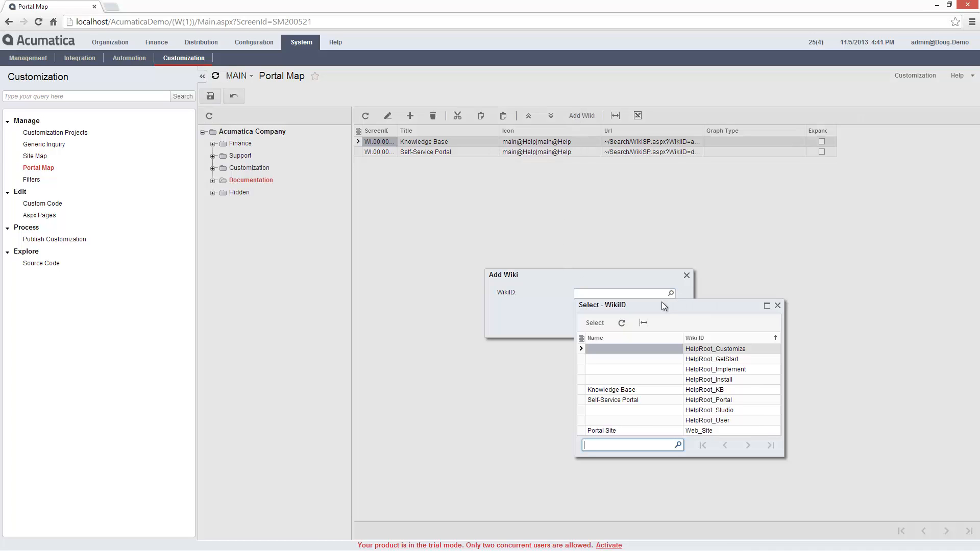
{"action": "double_click", "coordinate": [703, 359]}
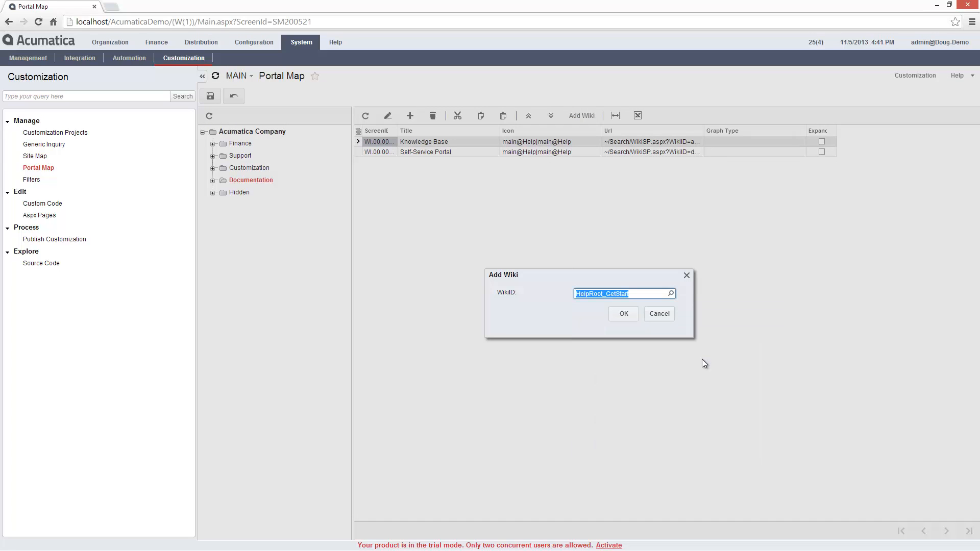
{"action": "left_click", "coordinate": [622, 313]}
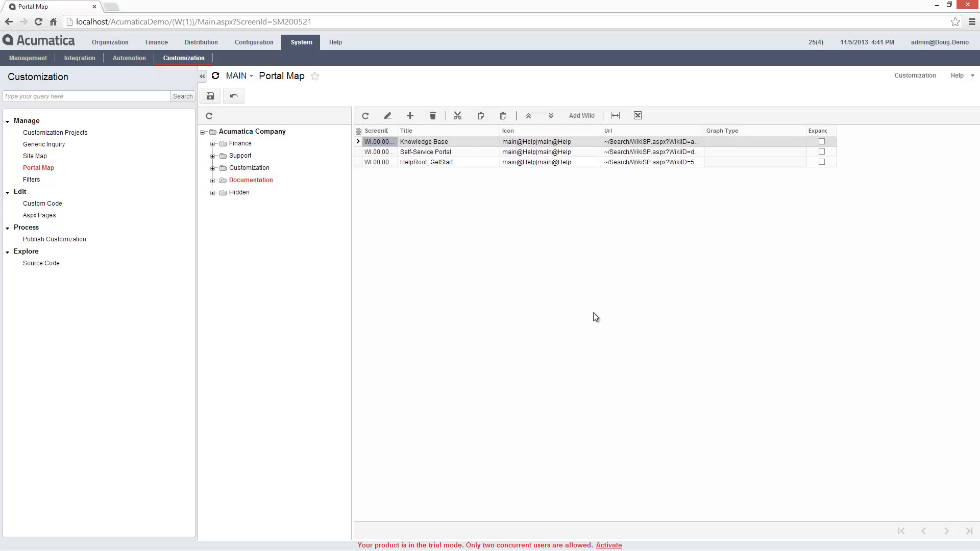
{"action": "left_click_drag", "start_coordinate": [397, 132], "coordinate": [422, 132]}
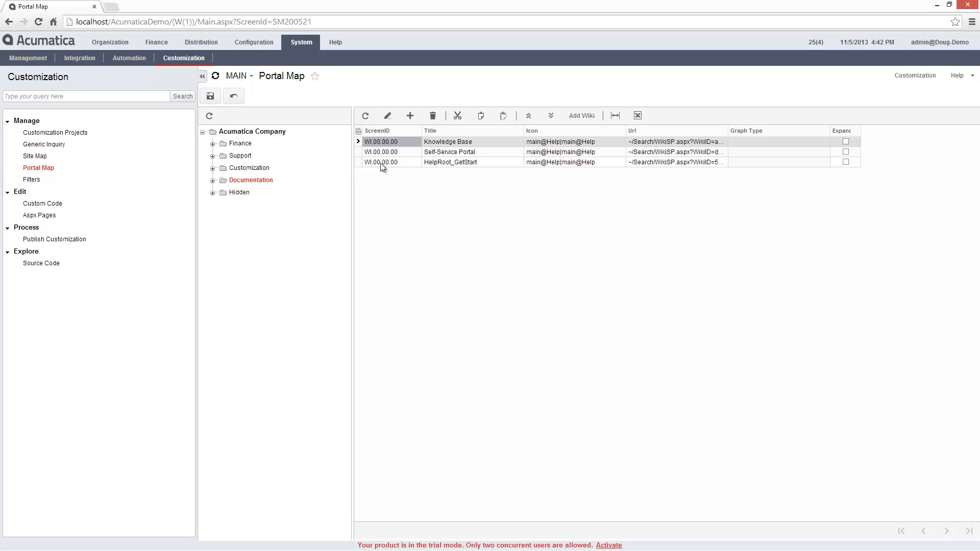
{"action": "left_click", "coordinate": [258, 44]}
Open the SP_00_00_00 welcome article from the Web_Site wiki in the Wiki Site Map
{"action": "left_click", "coordinate": [242, 57]}
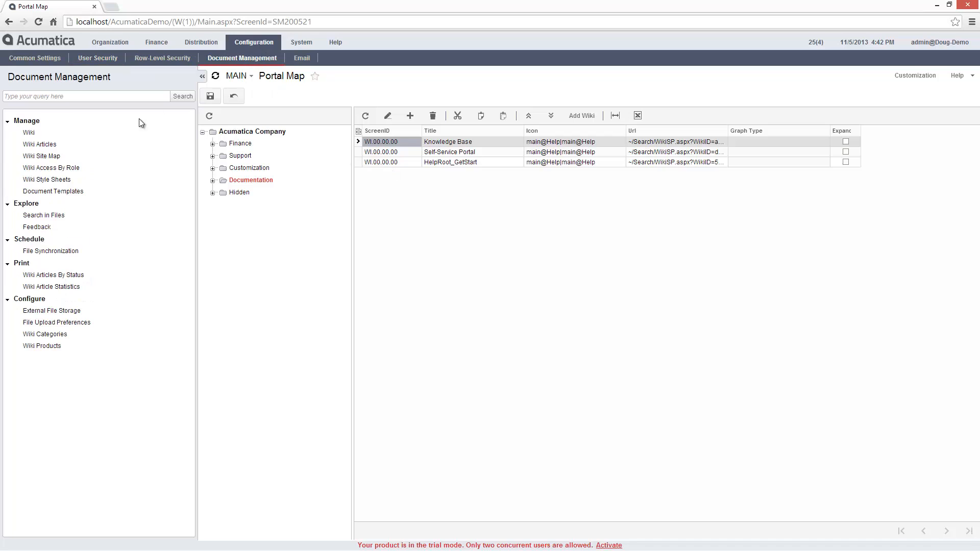
{"action": "left_click", "coordinate": [75, 156]}
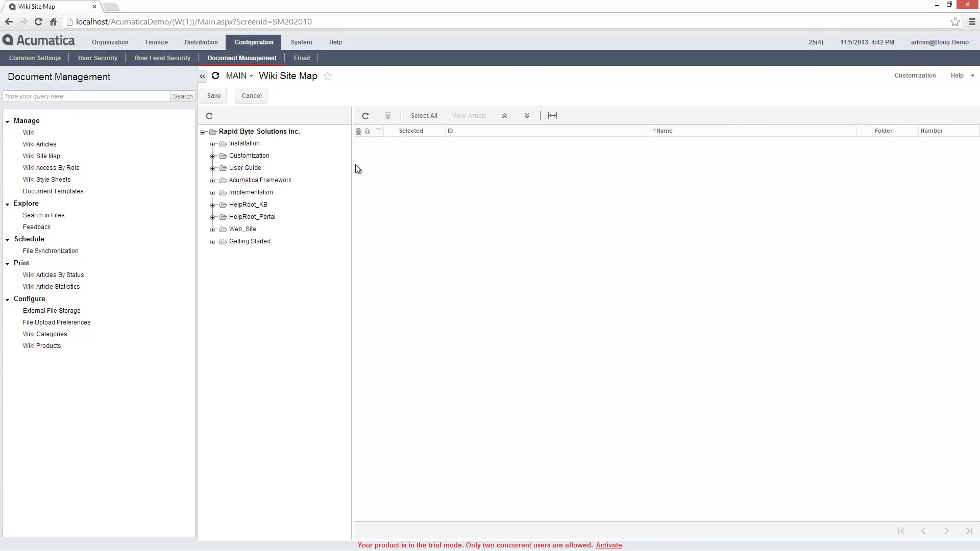
{"action": "left_click", "coordinate": [234, 229]}
{"action": "left_click", "coordinate": [457, 143]}
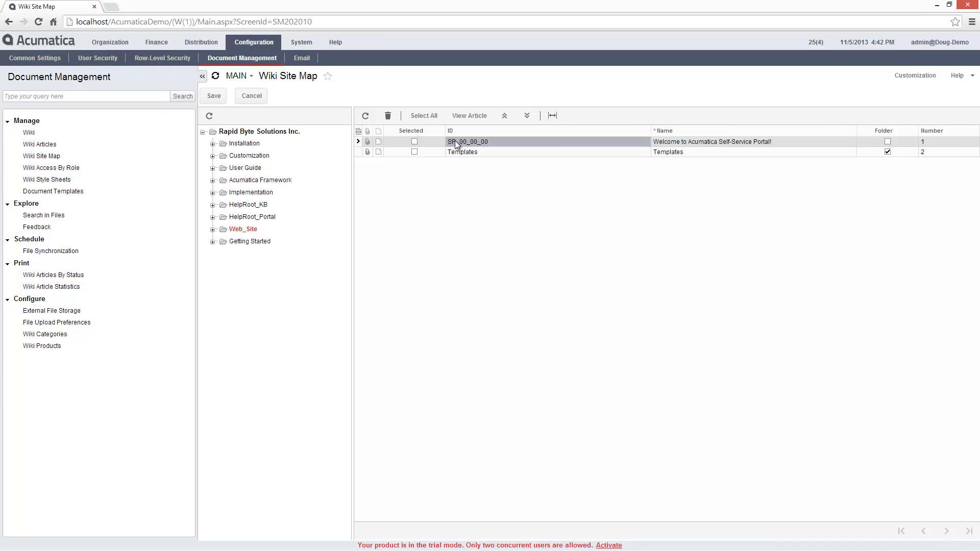
{"action": "left_click", "coordinate": [467, 117]}
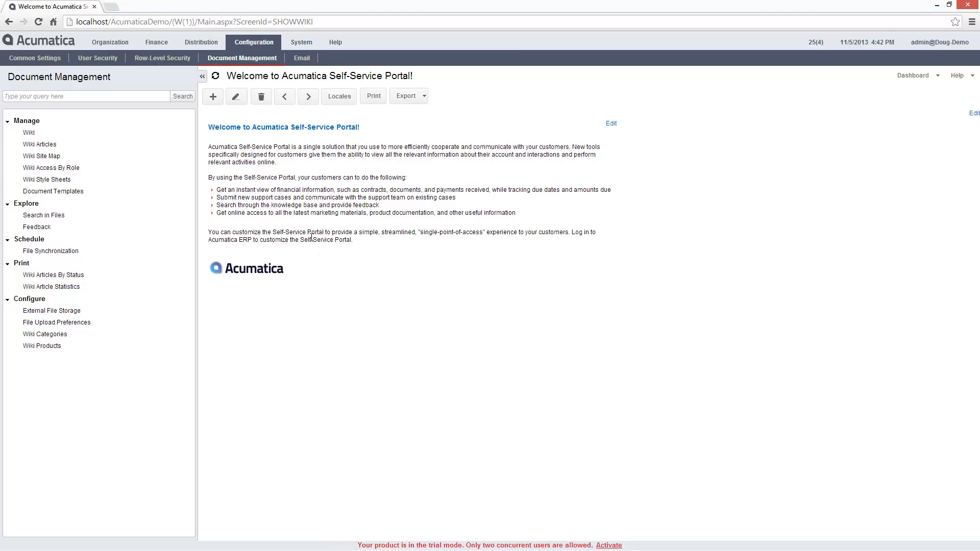
Add 'Enjoy using your portal!' above the logo and save the article
{"action": "left_click", "coordinate": [237, 98]}
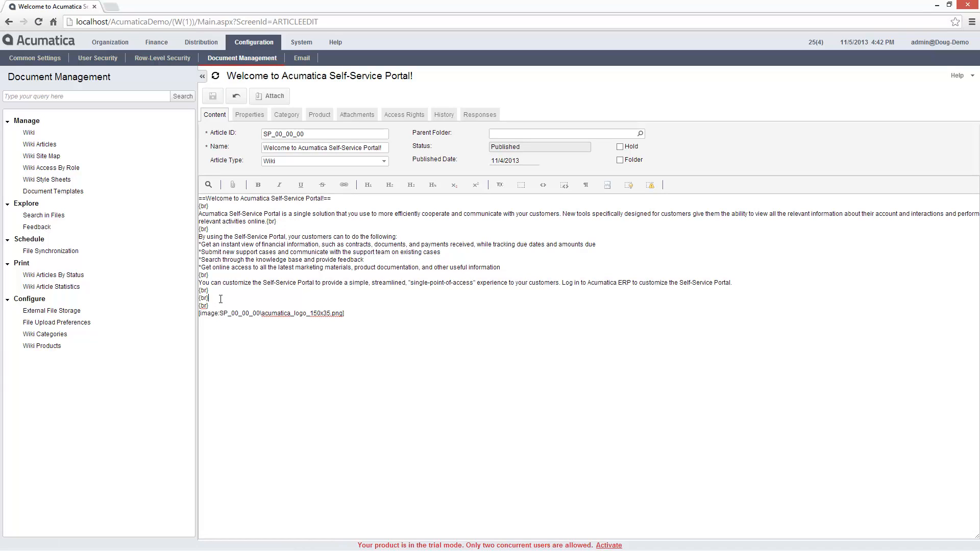
{"action": "key", "text": "Return"}
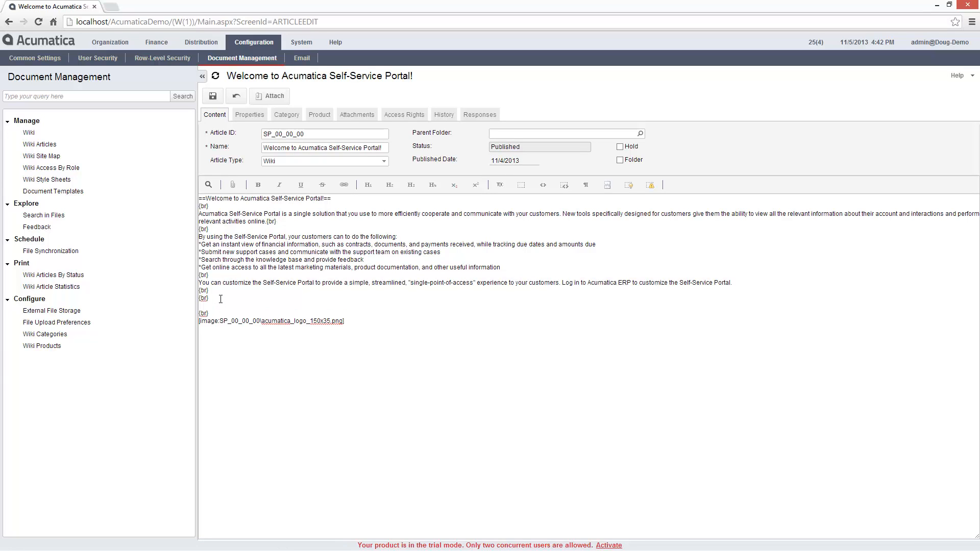
{"action": "type", "text": "Enjoy using your portal!{br}"}
{"action": "left_click", "coordinate": [212, 97]}
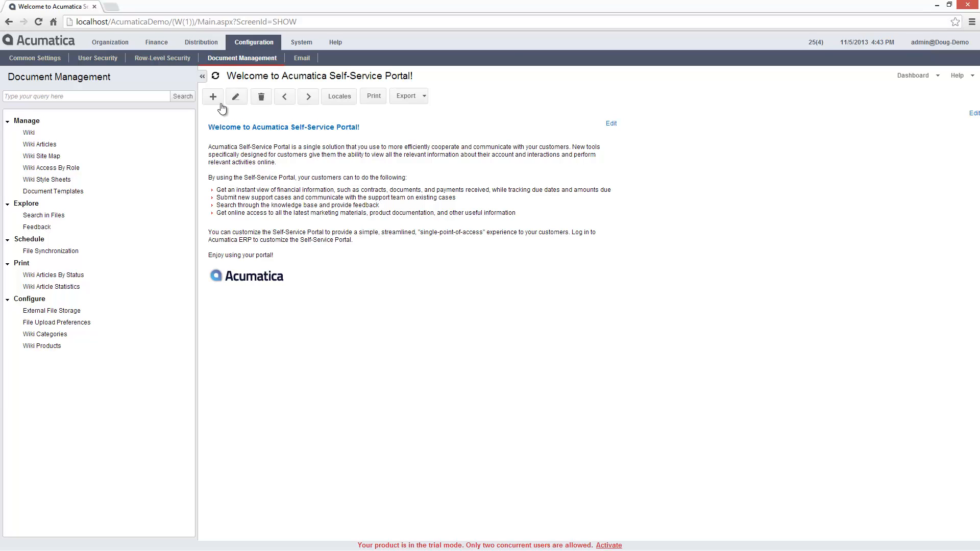
{"action": "left_click", "coordinate": [156, 42]}
Load customer ABARTENDE (USA Bartending School) and open its Bartender contact from Contacts
{"action": "left_click", "coordinate": [220, 59]}
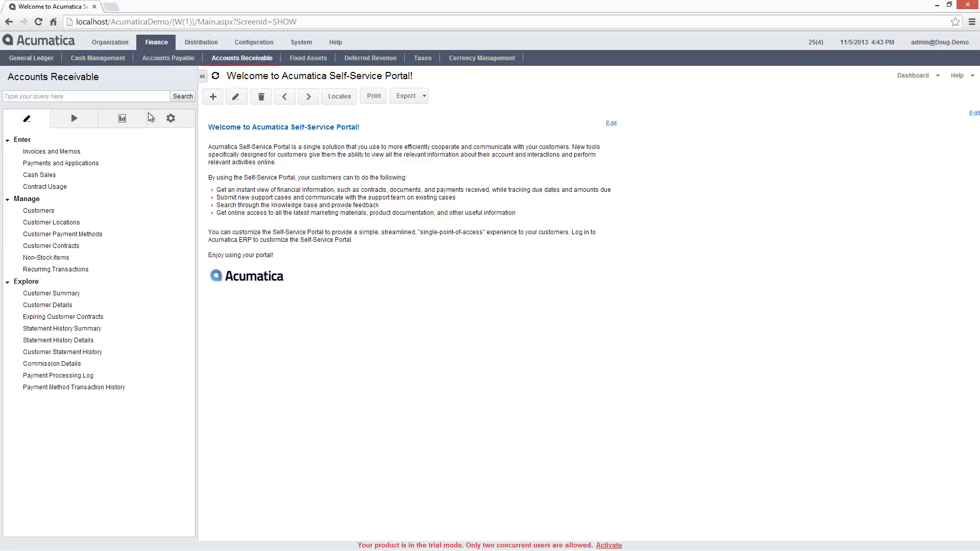
{"action": "left_click", "coordinate": [44, 211]}
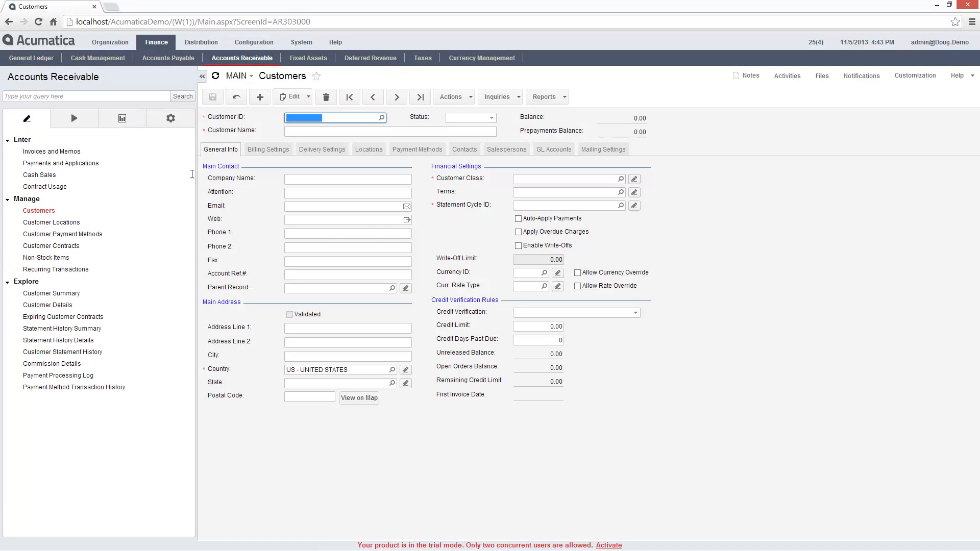
{"action": "left_click", "coordinate": [381, 118]}
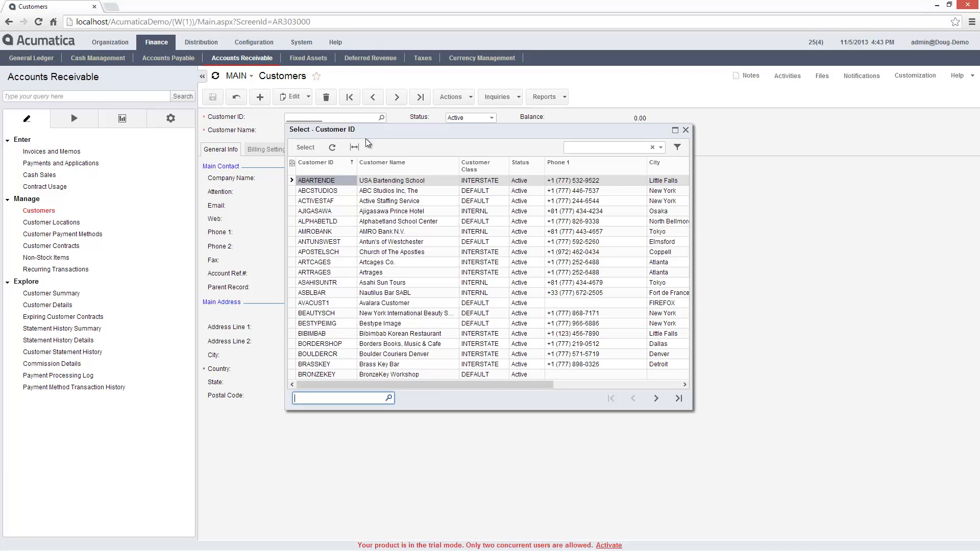
{"action": "double_click", "coordinate": [330, 184]}
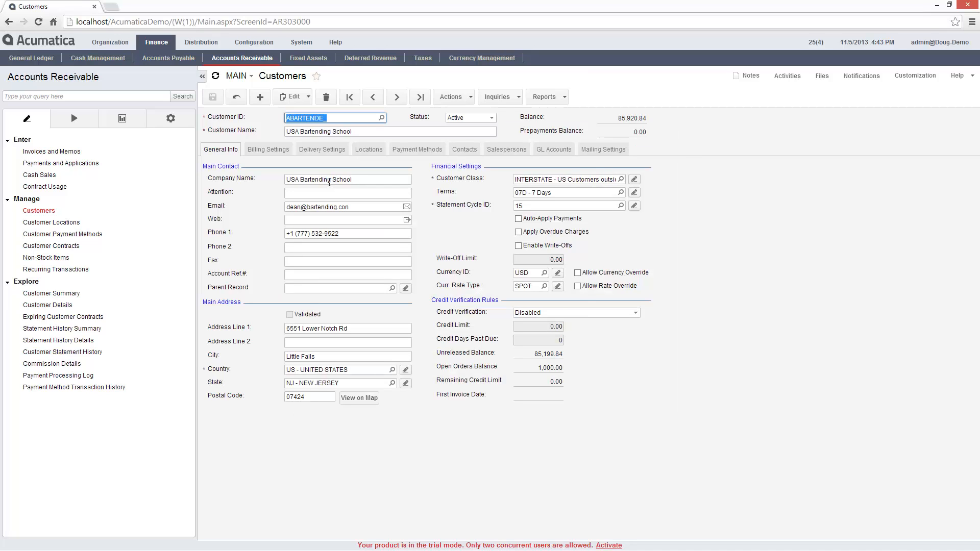
{"action": "left_click", "coordinate": [464, 149]}
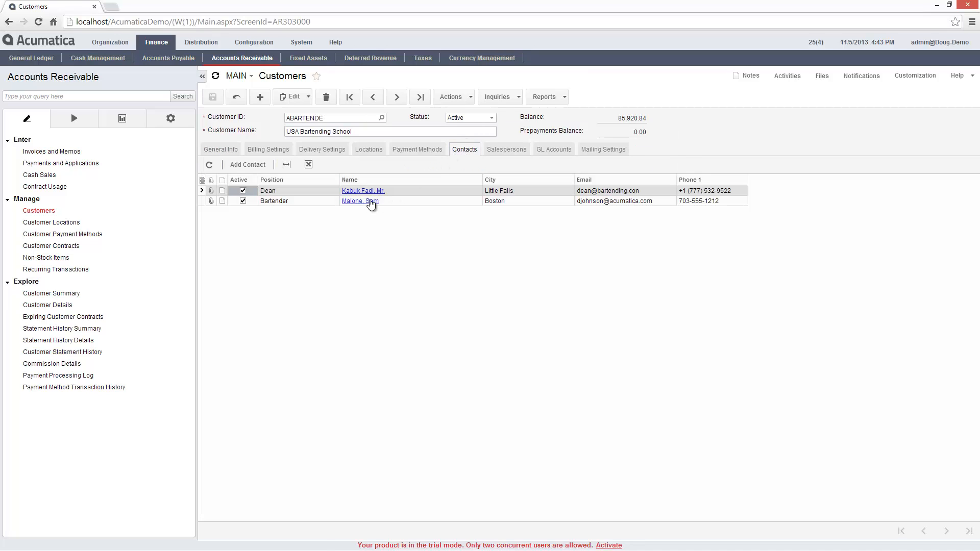
{"action": "left_click", "coordinate": [357, 201]}
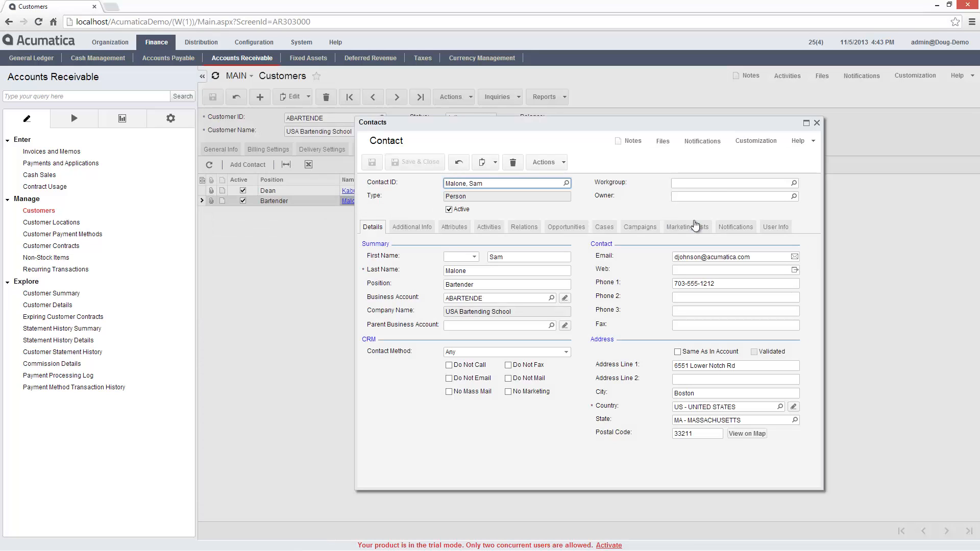
Set User Type Unrestricted External User with a custom username and manual password, then save and close
{"action": "left_click", "coordinate": [775, 230]}
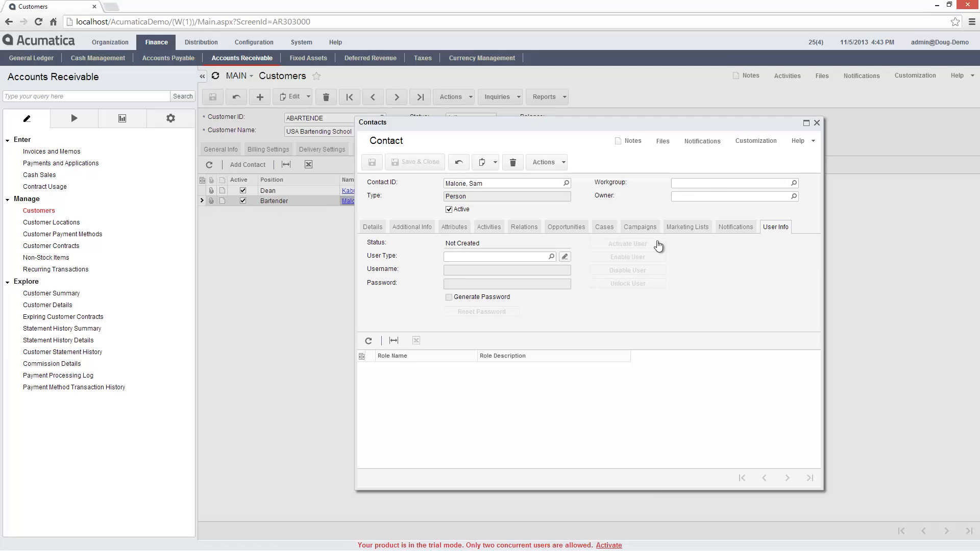
{"action": "left_click", "coordinate": [551, 257]}
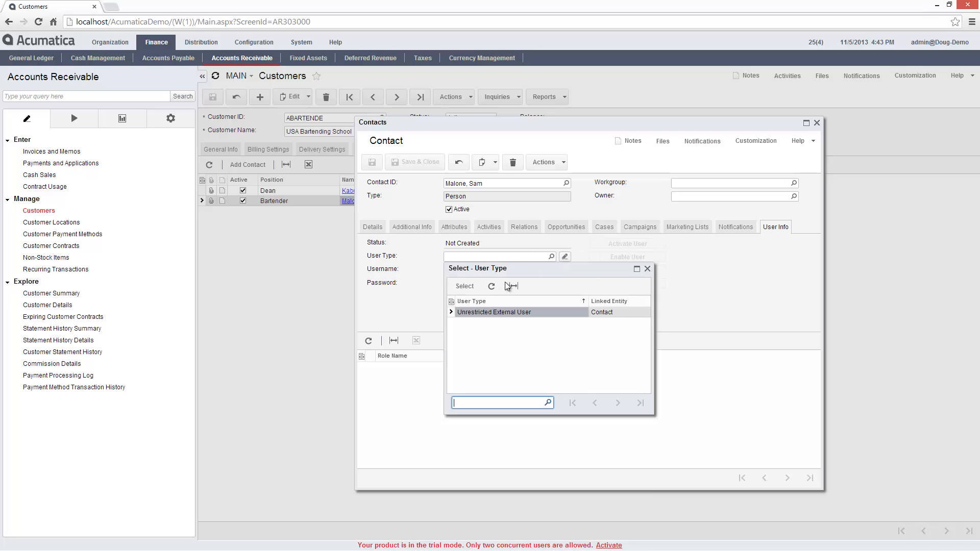
{"action": "double_click", "coordinate": [491, 313]}
{"action": "left_click", "coordinate": [465, 271]}
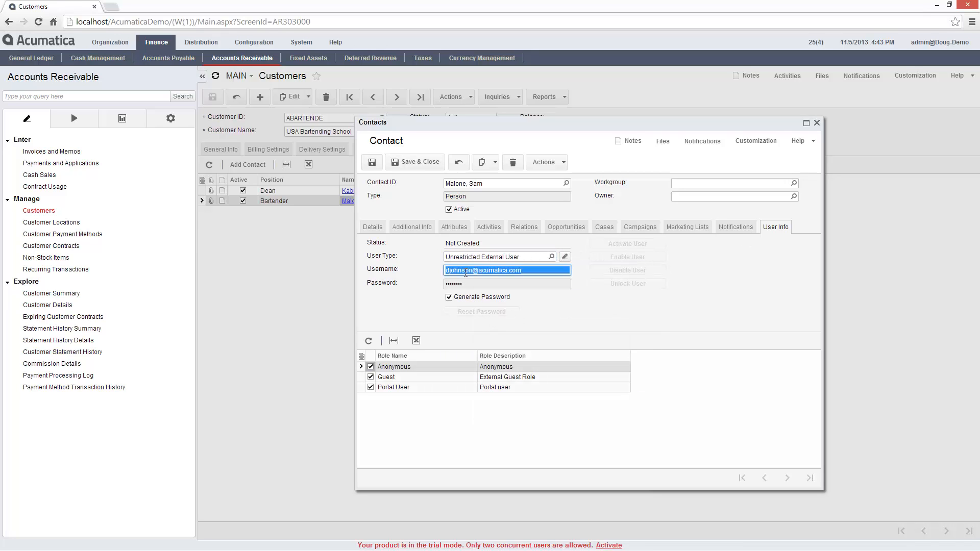
{"action": "type", "text": "malone"}
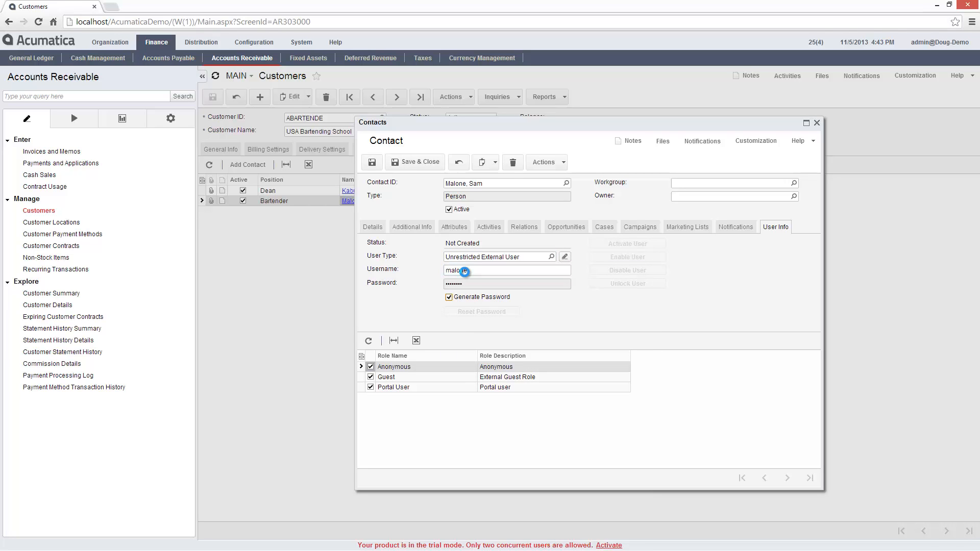
{"action": "left_click", "coordinate": [450, 296]}
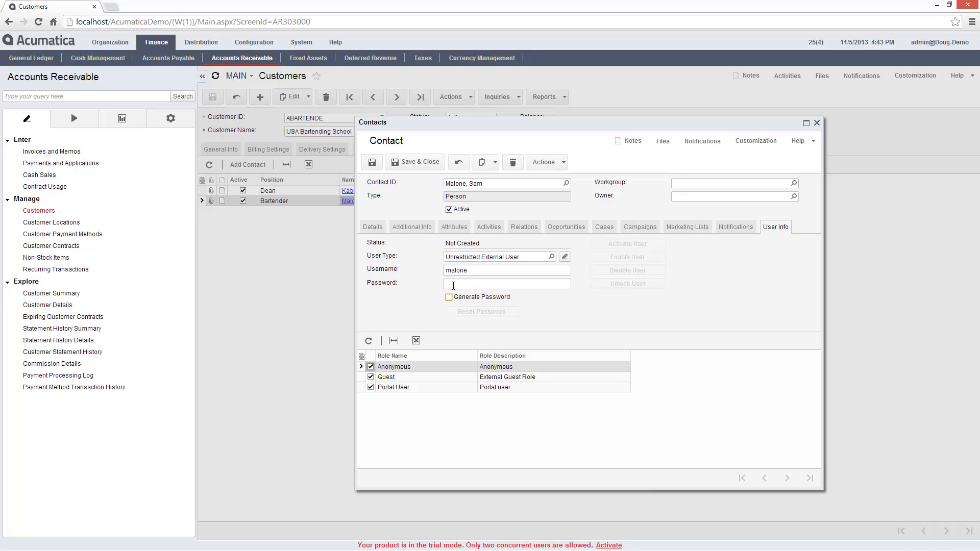
{"action": "left_click", "coordinate": [453, 284]}
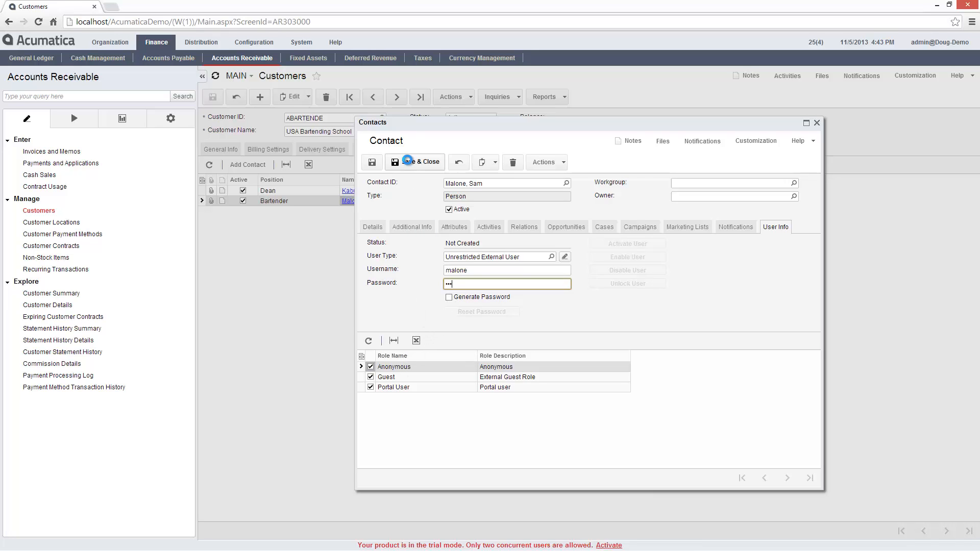
{"action": "left_click", "coordinate": [413, 161]}
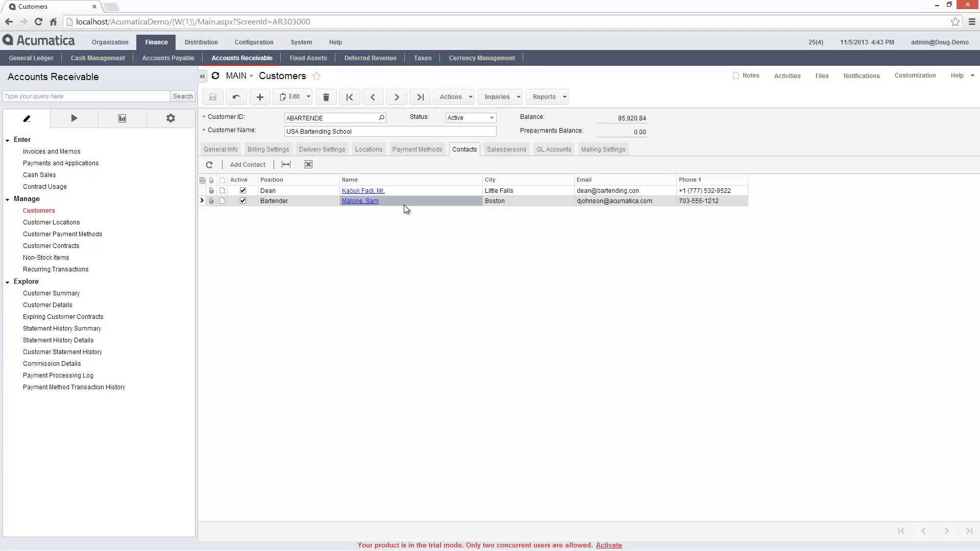
{"action": "key", "text": "alt+Tab"}
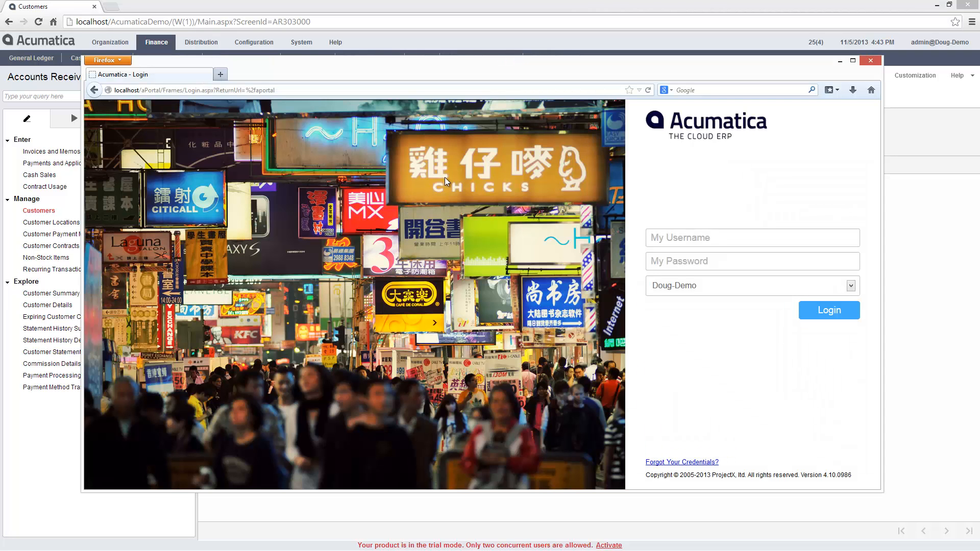
Log in to the portal with the new user's username and password, then set a new password
{"action": "left_click", "coordinate": [697, 235]}
{"action": "type", "text": "malon123"}
{"action": "key", "text": "Return"}
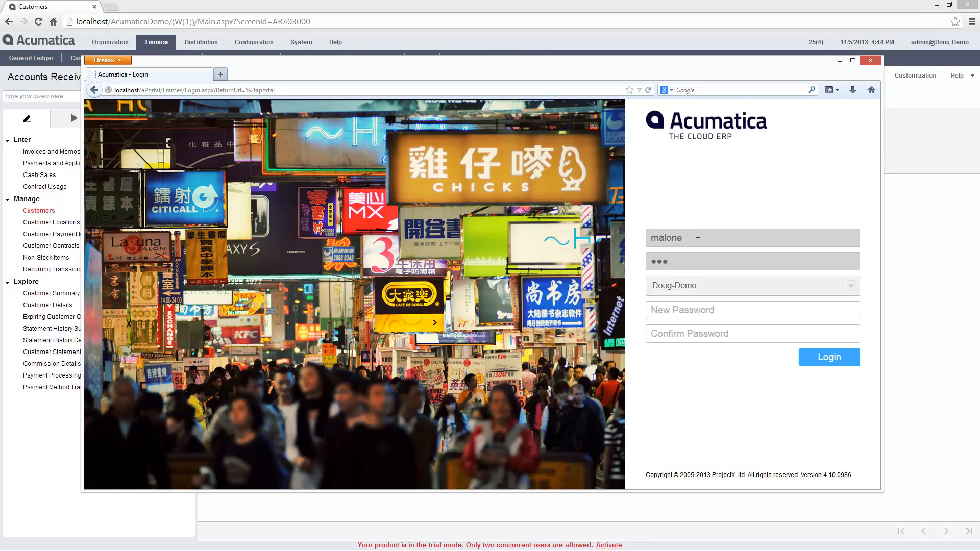
{"action": "type", "text": "1231234"}
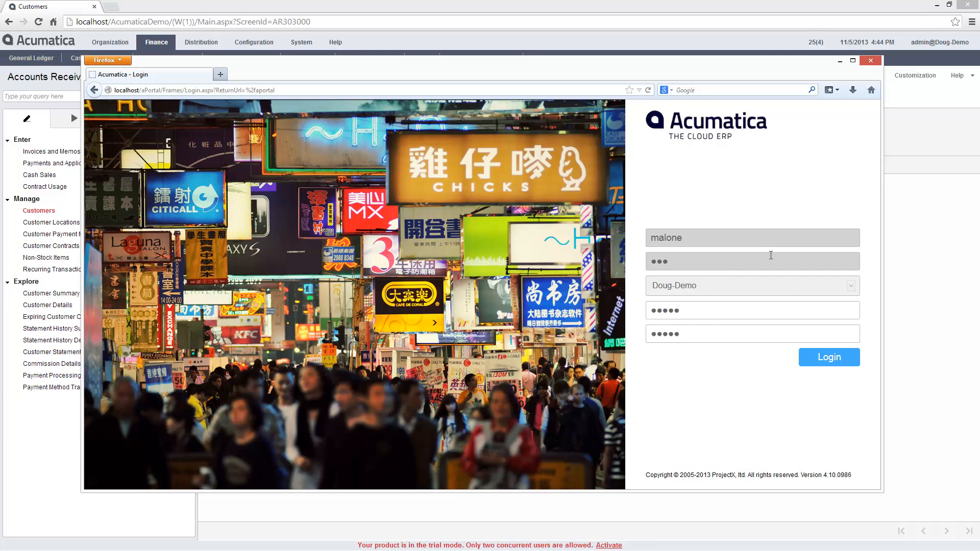
{"action": "left_click", "coordinate": [824, 358]}
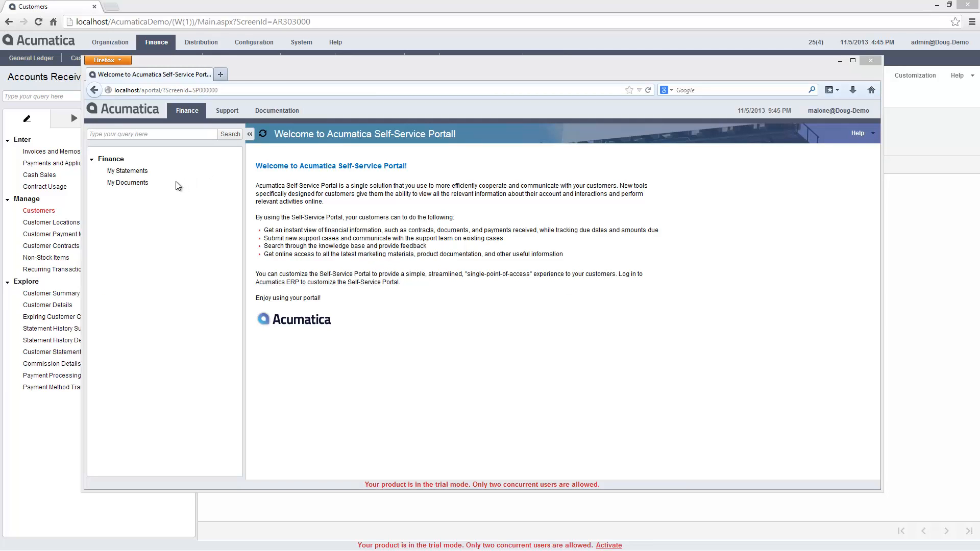
Check My Documents' six open invoices (85920.84 USD) and Support, then open the Getting Started article under HelpRoot_GetStart
{"action": "left_click", "coordinate": [128, 188]}
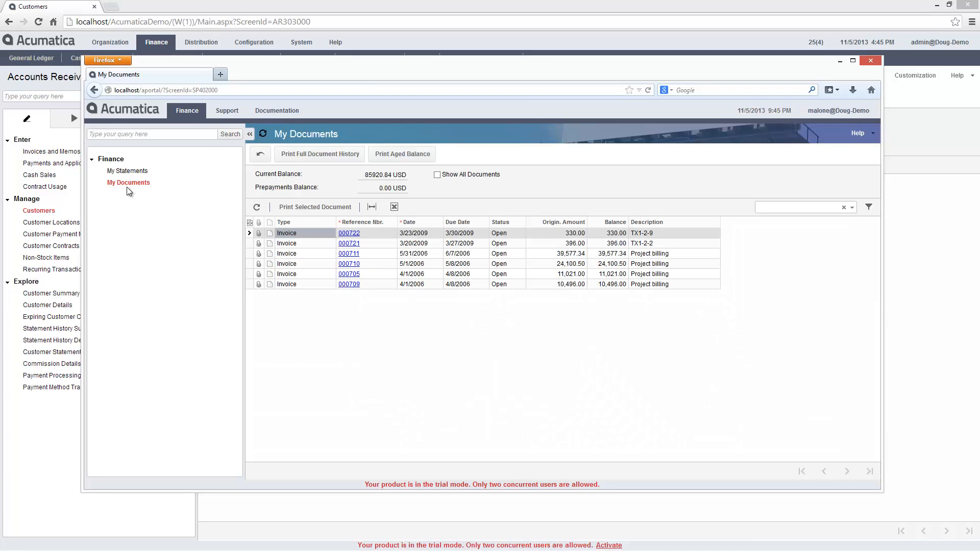
{"action": "left_click", "coordinate": [227, 113]}
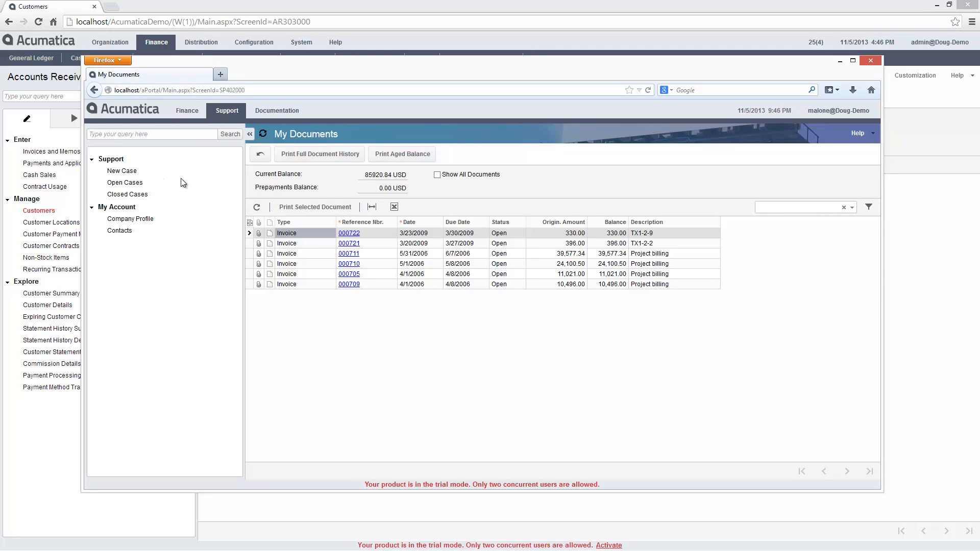
{"action": "left_click", "coordinate": [273, 114]}
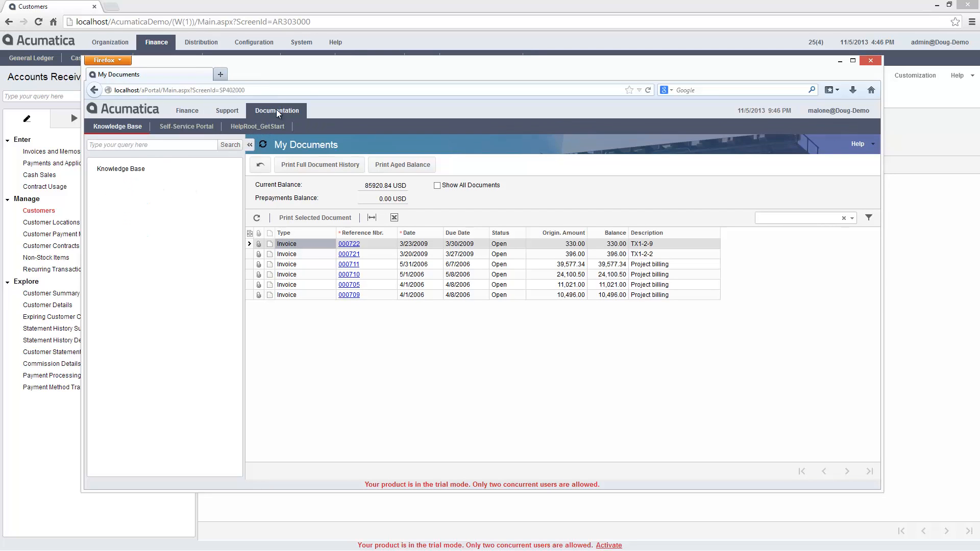
{"action": "left_click", "coordinate": [259, 128]}
{"action": "left_click", "coordinate": [129, 169]}
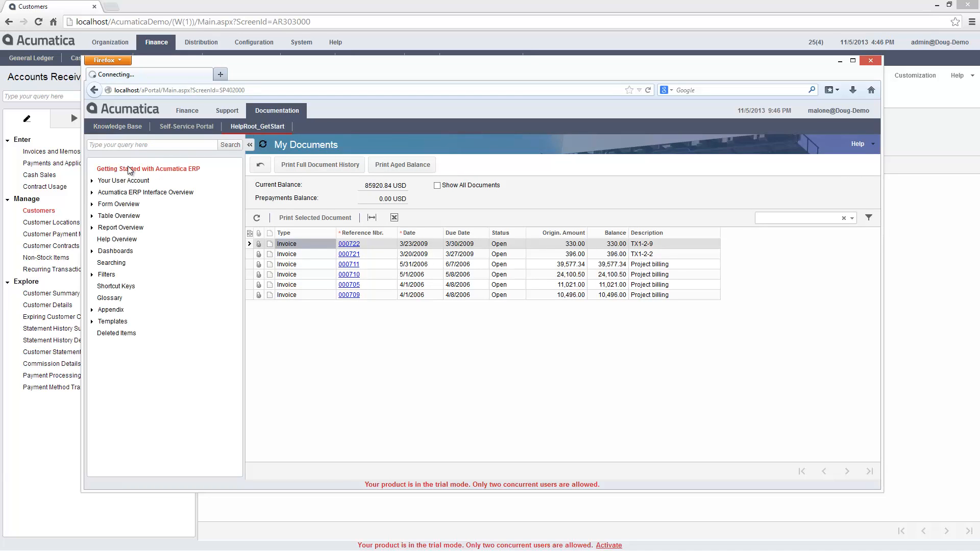